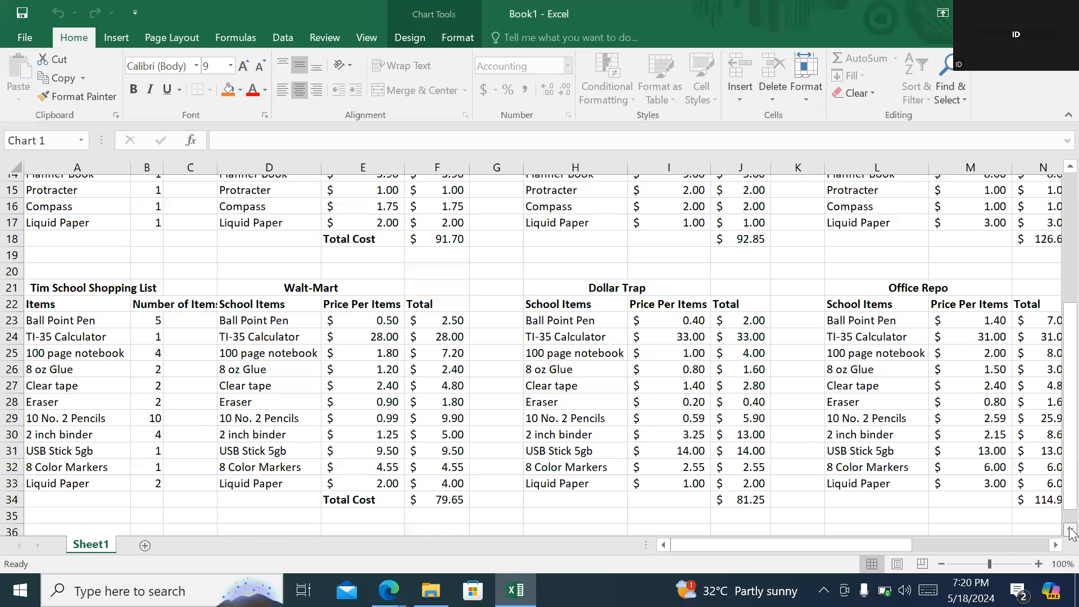
# - Examine the second school shopping list's store headings and the total costs for Walt-Mart, Dollar Trap and Office Repo
pyautogui.click(1070, 531)
pyautogui.click(77, 264)
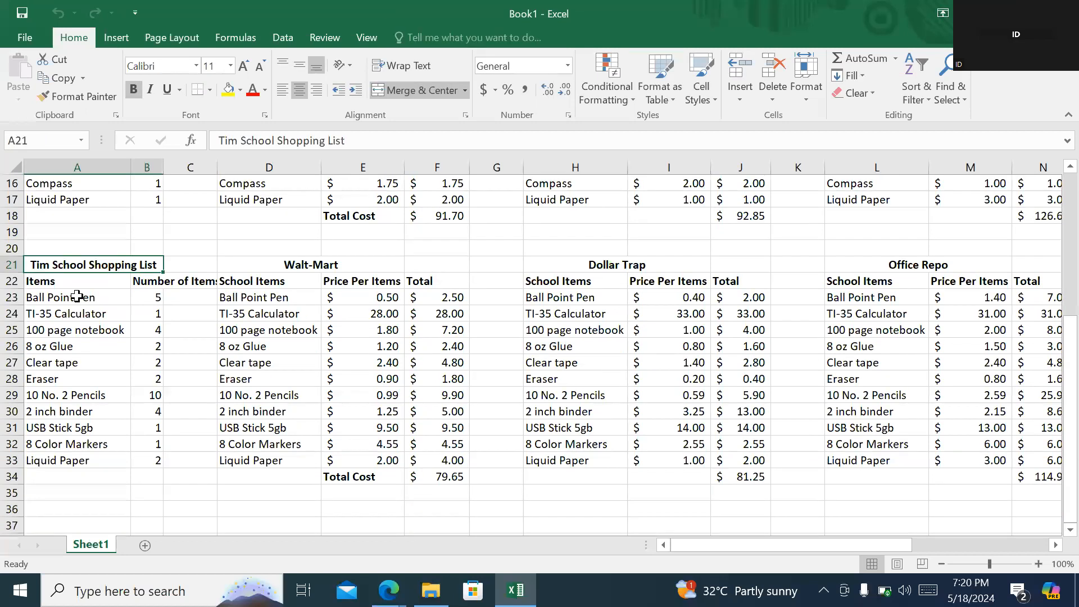
pyautogui.press('Right')
pyautogui.press('Right')
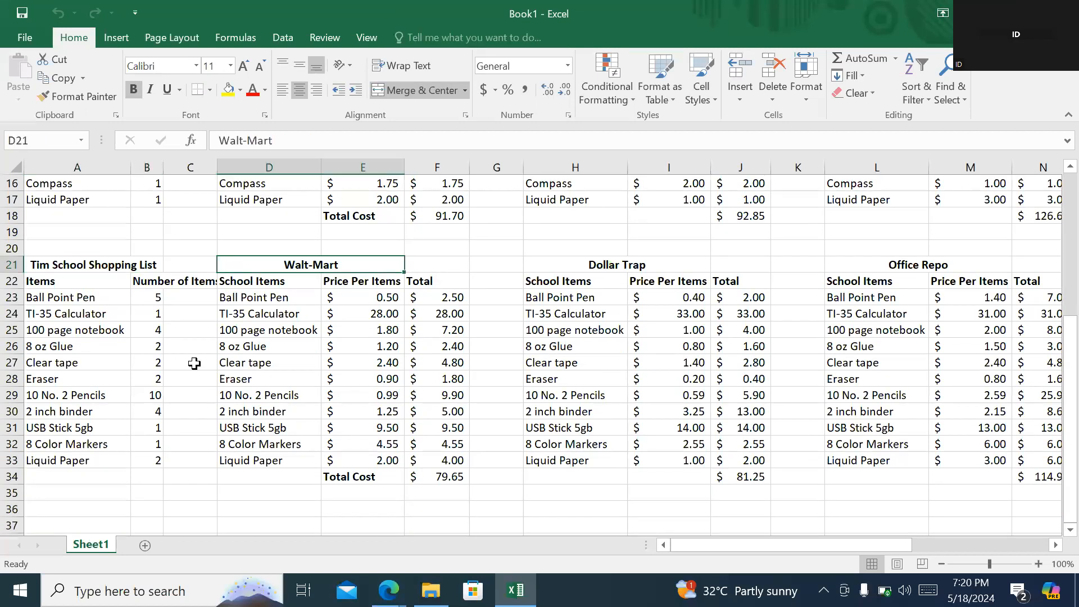
pyautogui.click(617, 261)
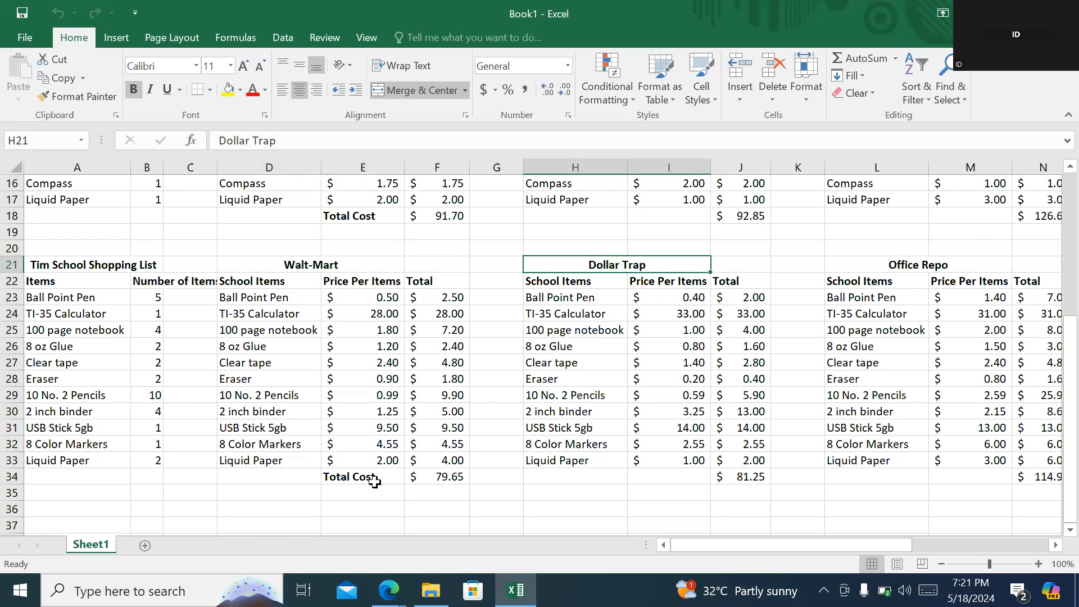
pyautogui.click(408, 475)
pyautogui.click(731, 472)
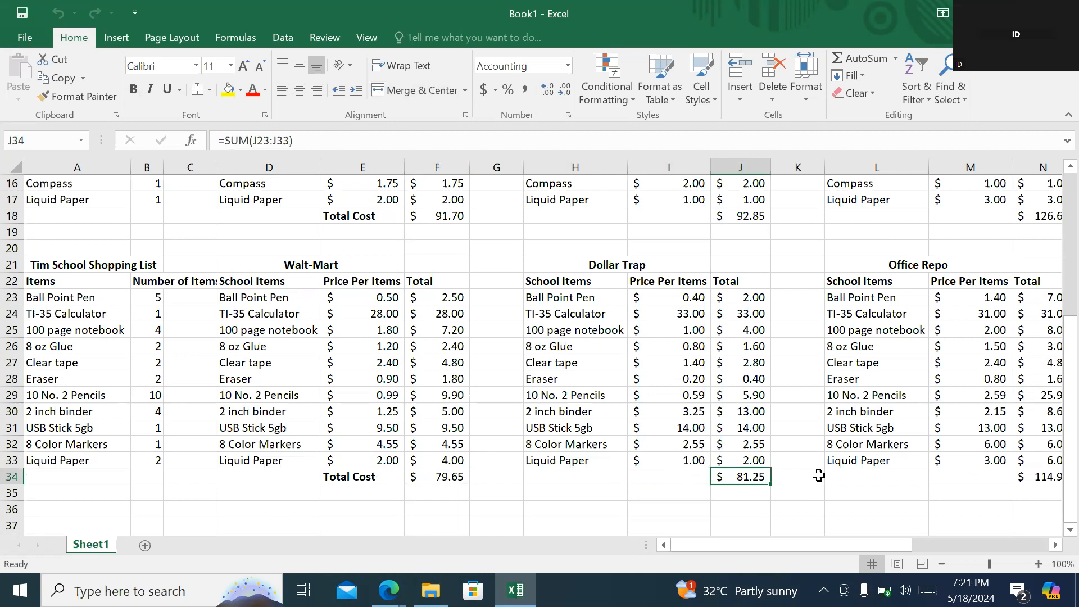
pyautogui.click(1030, 478)
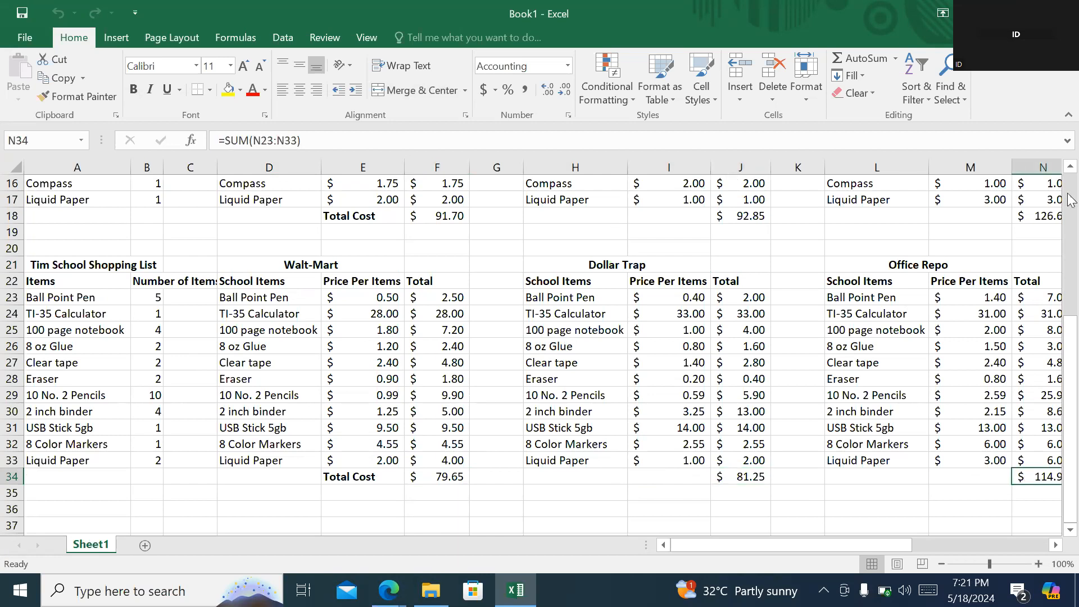
pyautogui.scroll(3, 1073, 197)
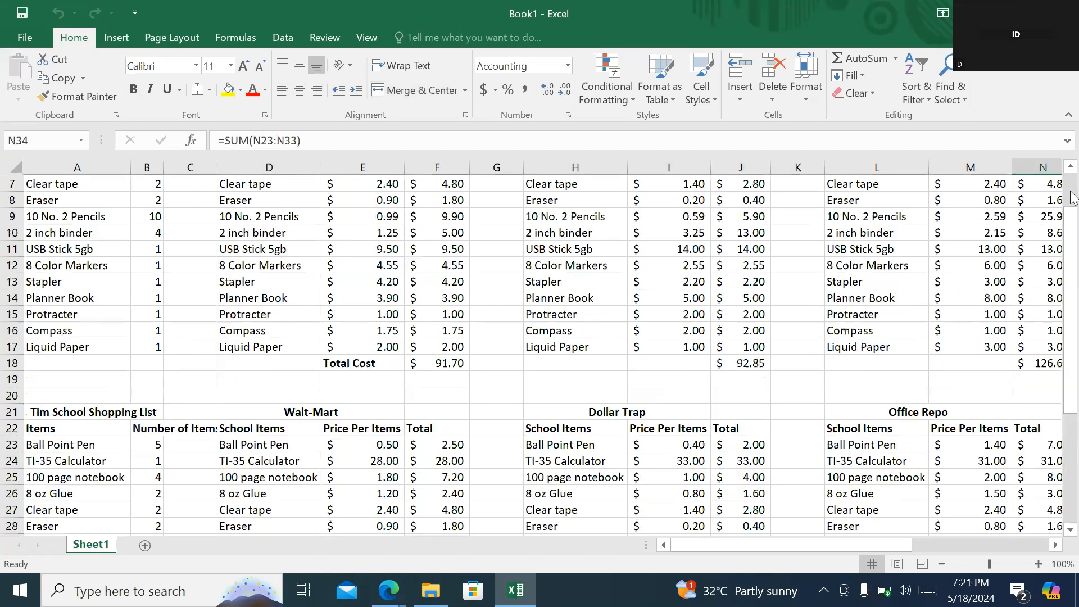
pyautogui.scroll(2, 1073, 197)
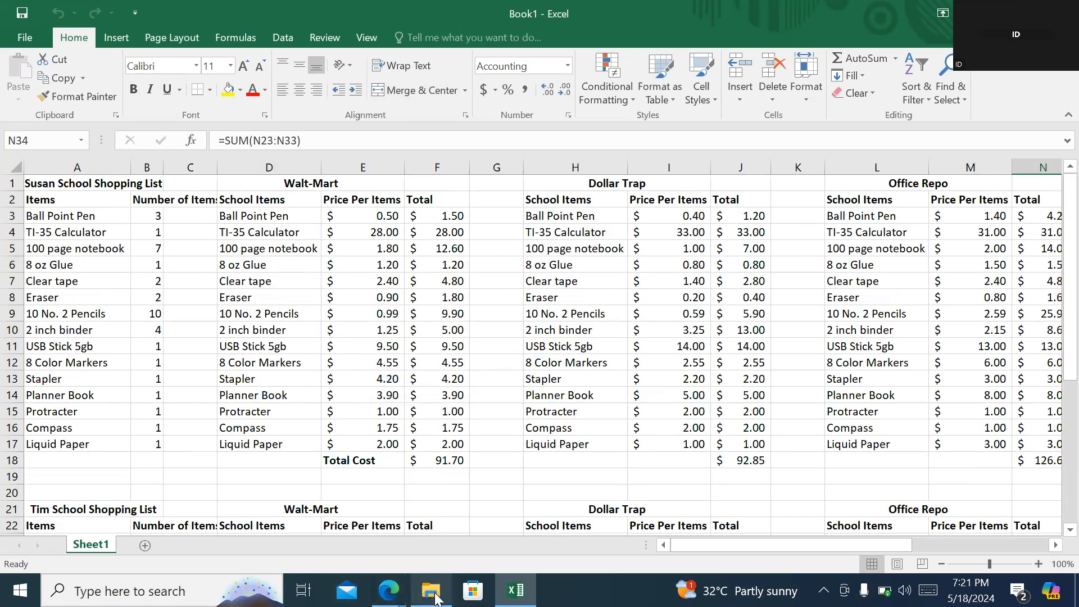
# - Switch to the Data Analysis folder in File Explorer and open the Shopping Decision Report PDF
pyautogui.moveTo(435, 596)
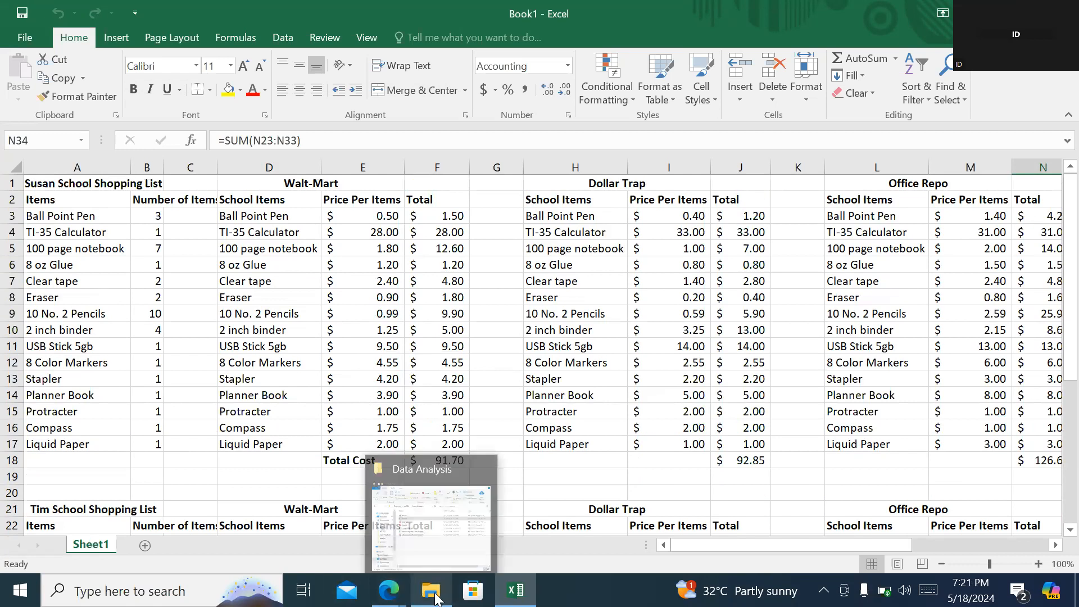
pyautogui.click(442, 538)
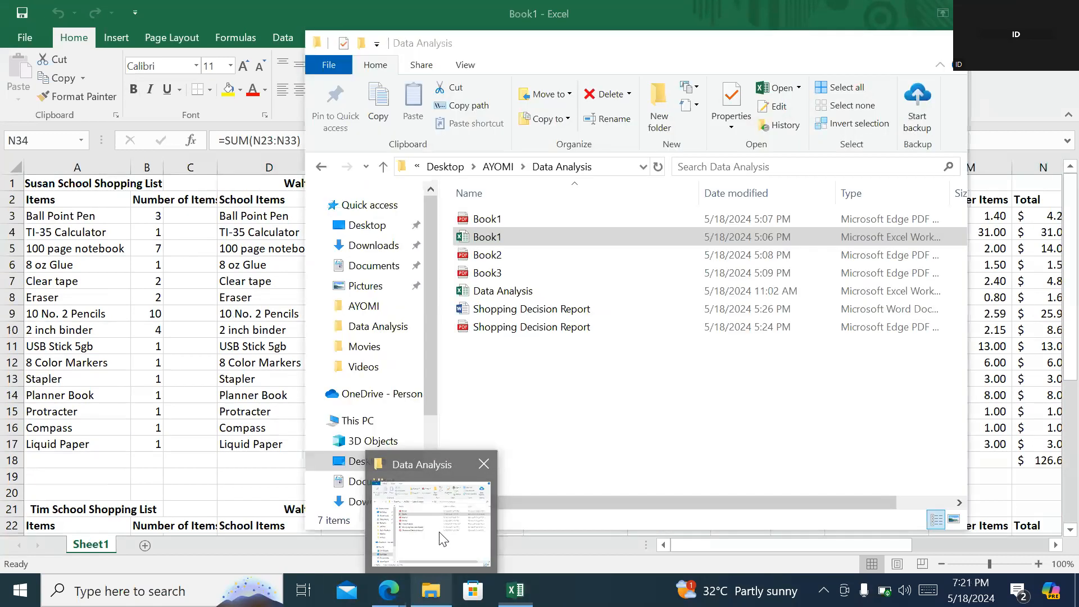
pyautogui.doubleClick(531, 327)
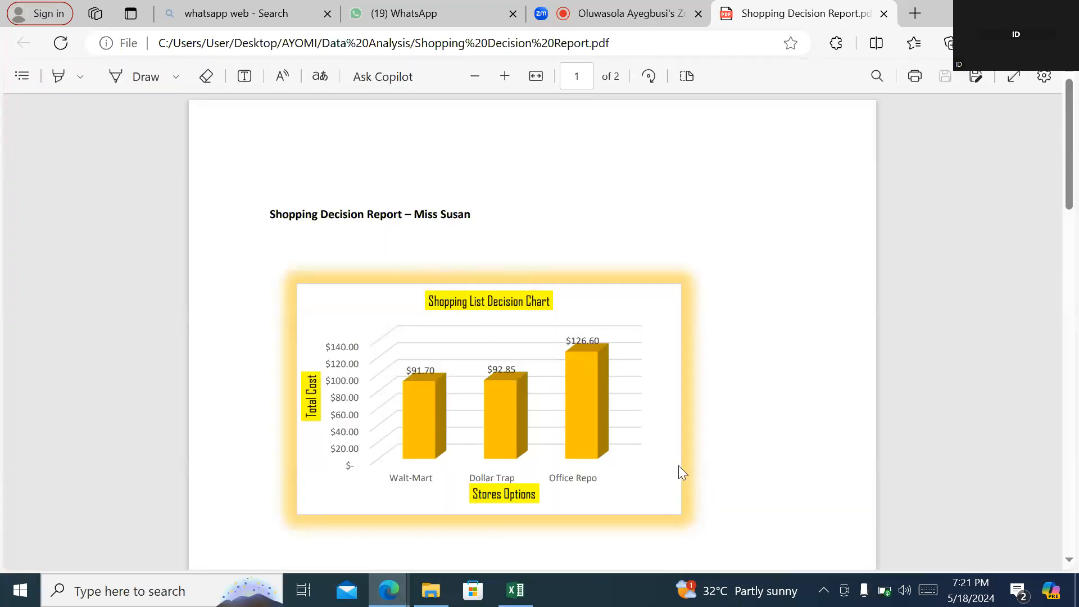
# - Review the store cost charts and written conclusions on both pages of the Shopping Decision Report
pyautogui.click(1069, 560)
pyautogui.click(1067, 560)
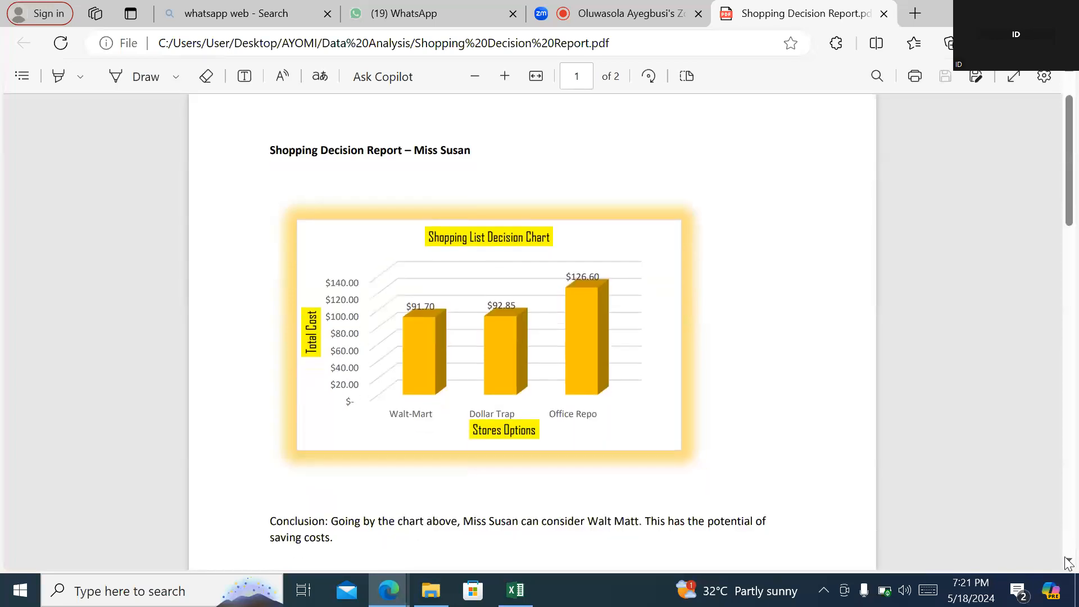
pyautogui.scroll(-3, 1067, 560)
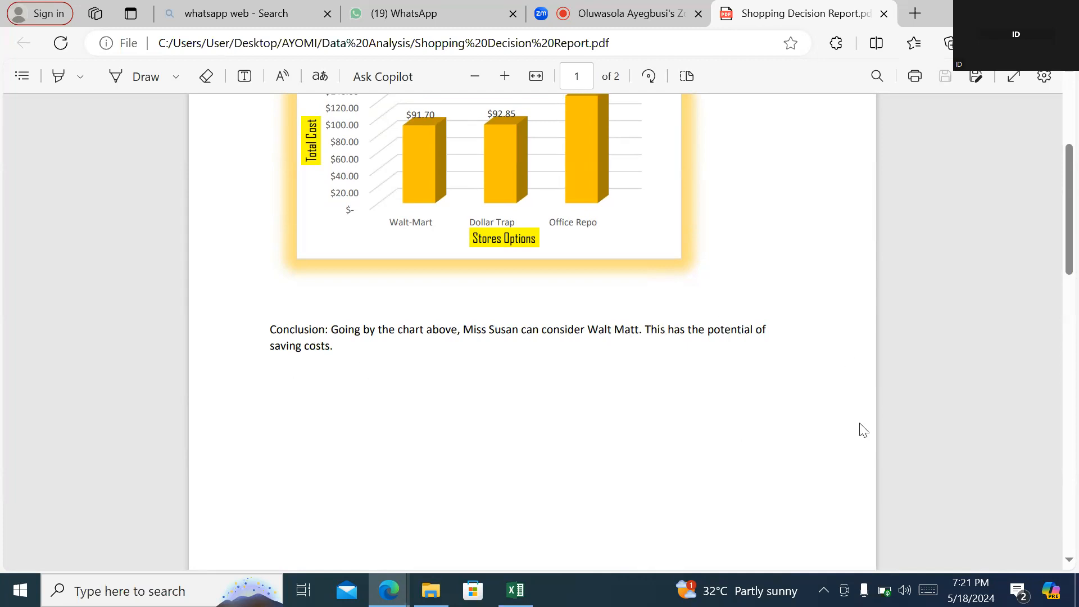
pyautogui.scroll(-7, 1070, 554)
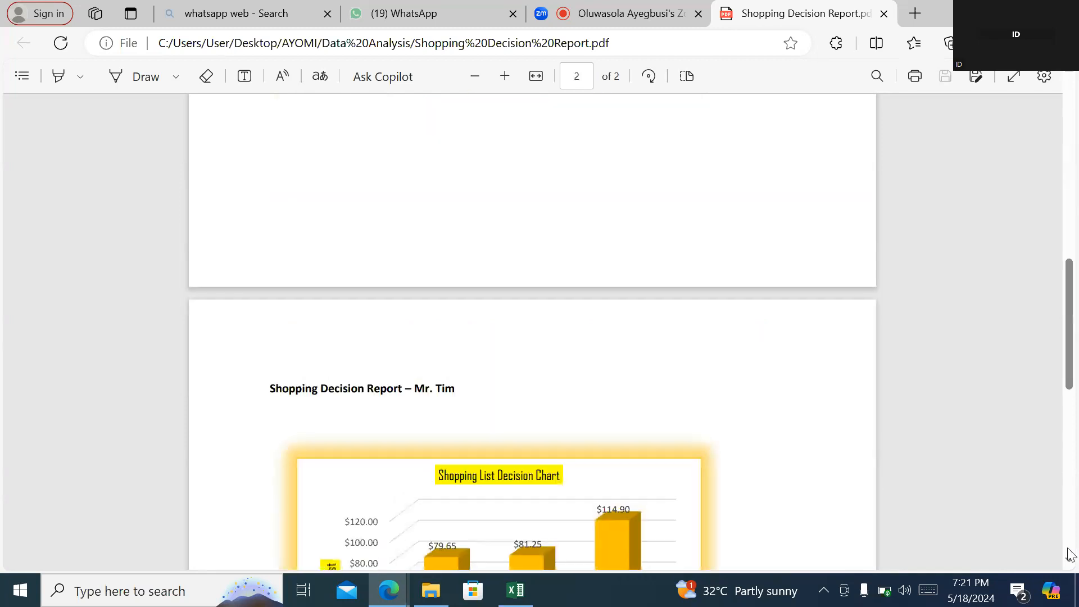
pyautogui.scroll(-6, 1069, 554)
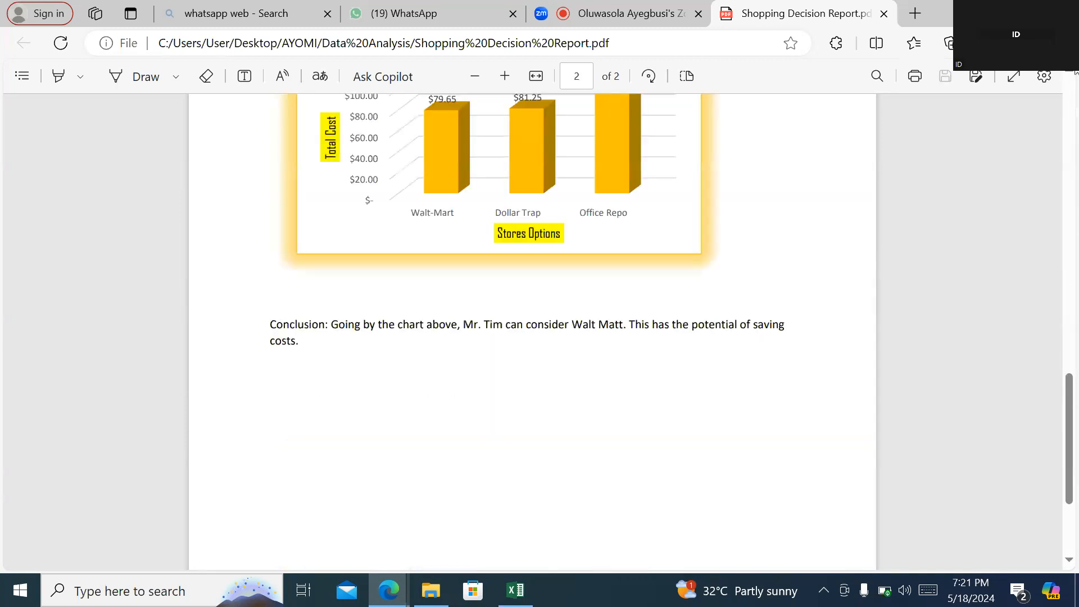
pyautogui.scroll(1, 1075, 73)
pyautogui.scroll(1, 1075, 73)
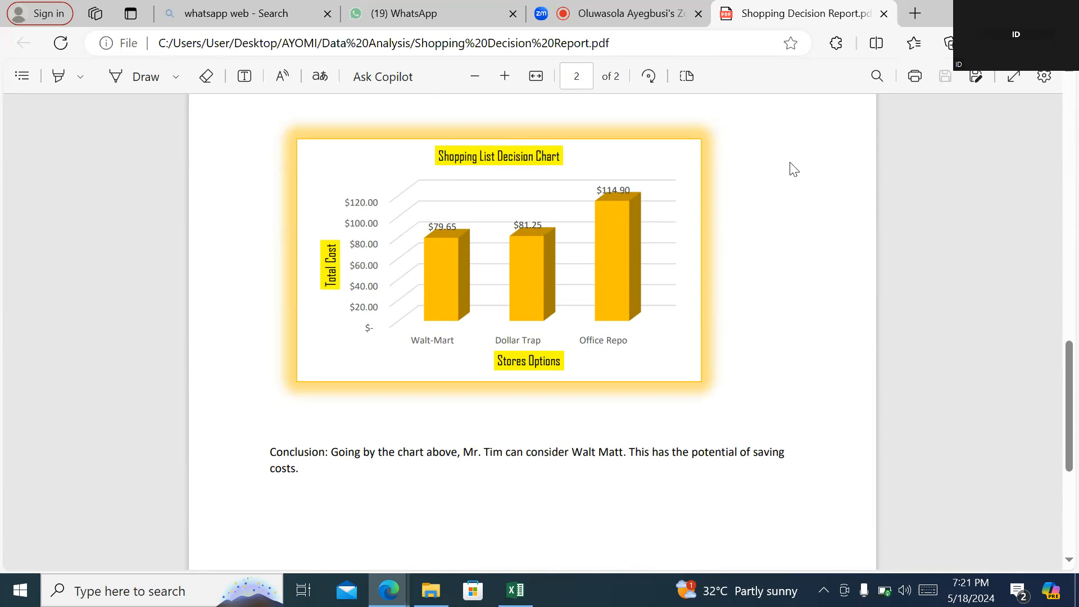
pyautogui.click(1074, 132)
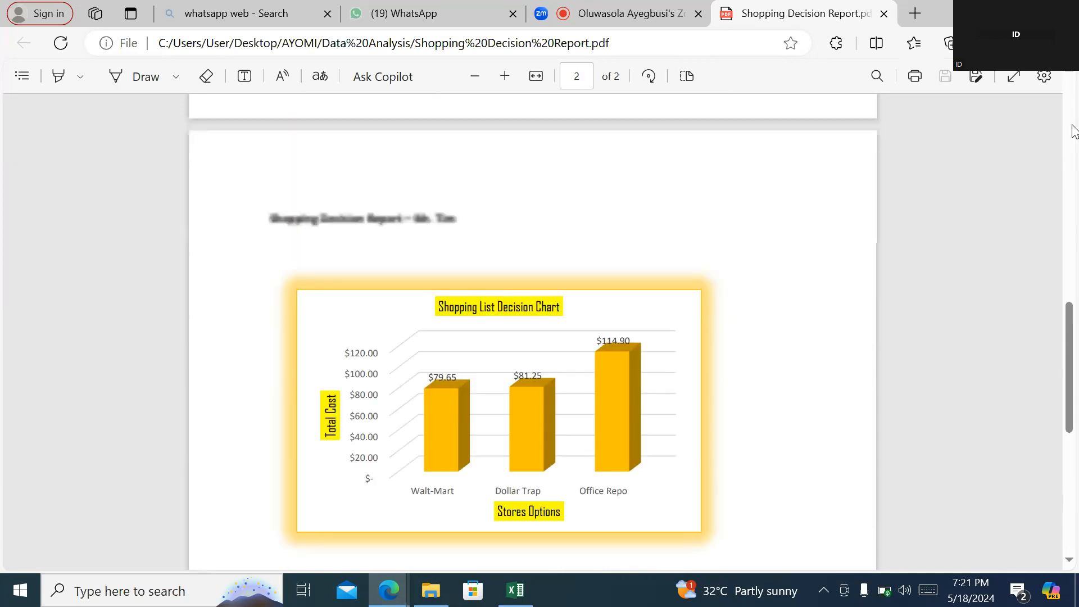
pyautogui.click(1072, 94)
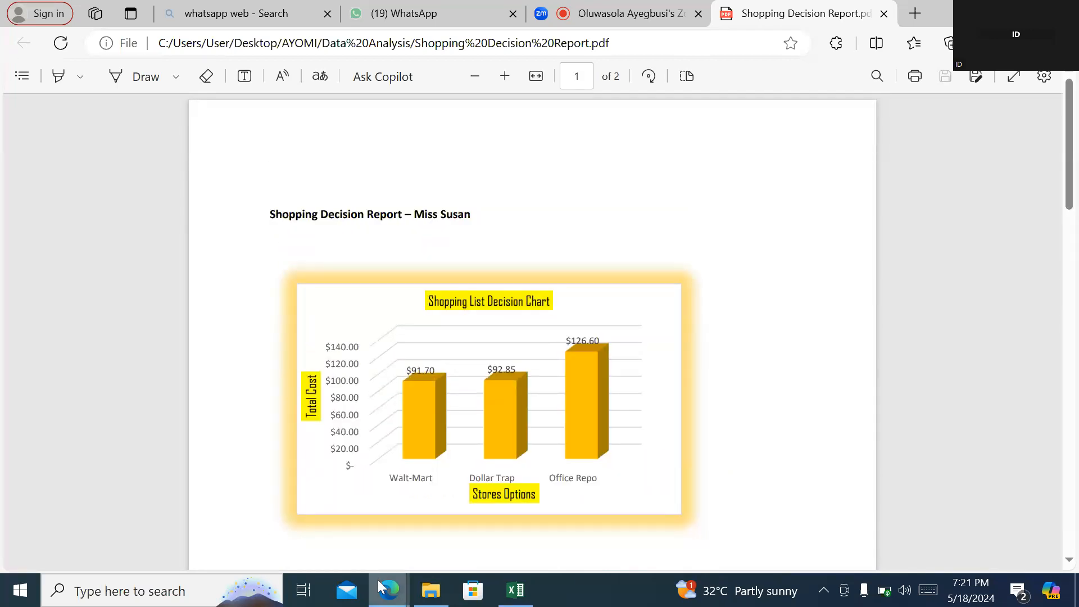
# - Switch from the PDF report back to the Book1 workbook in Excel
pyautogui.moveTo(385, 590)
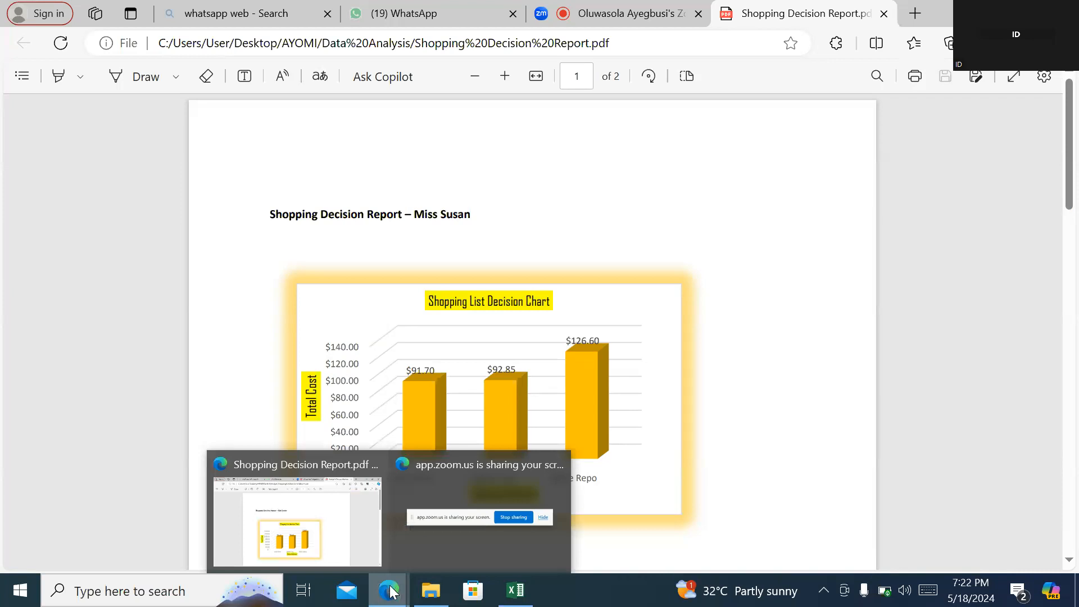
pyautogui.moveTo(515, 590)
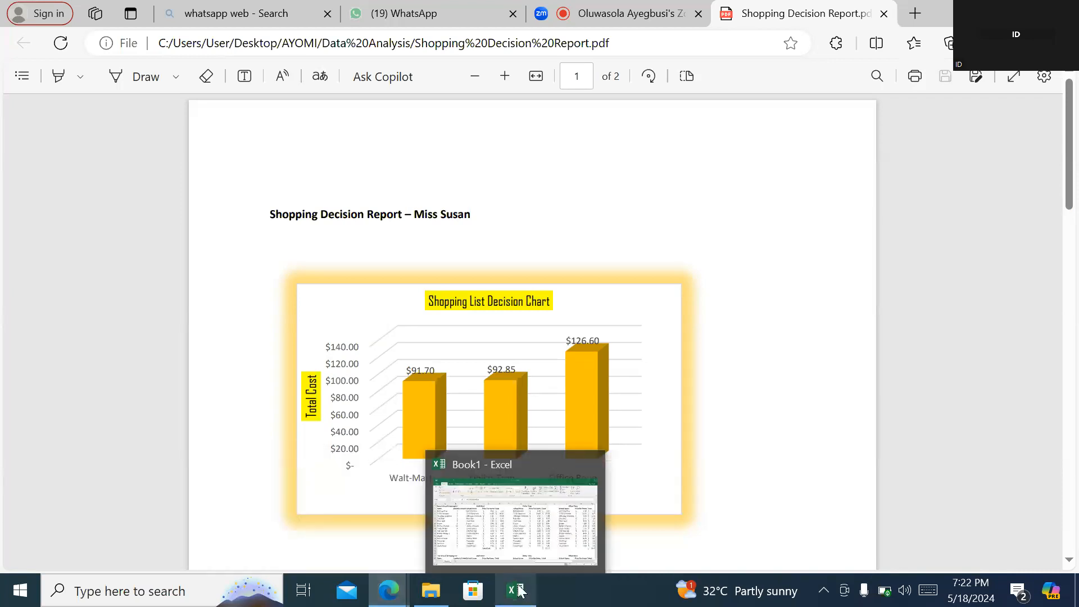
pyautogui.click(531, 518)
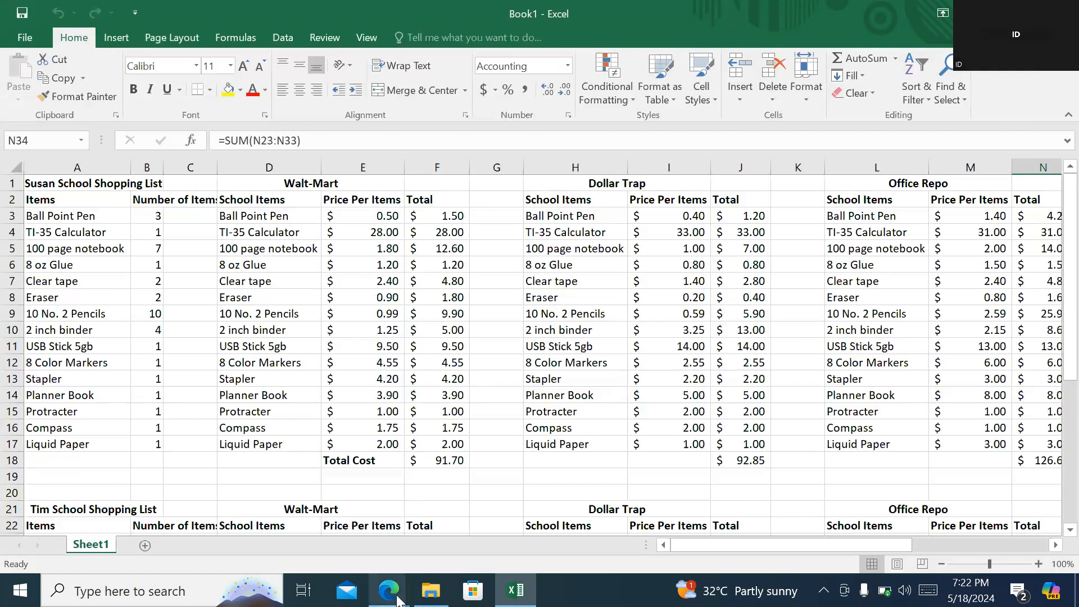
# - Switch to the Zoom meeting in Edge and mute the microphone
pyautogui.moveTo(389, 589)
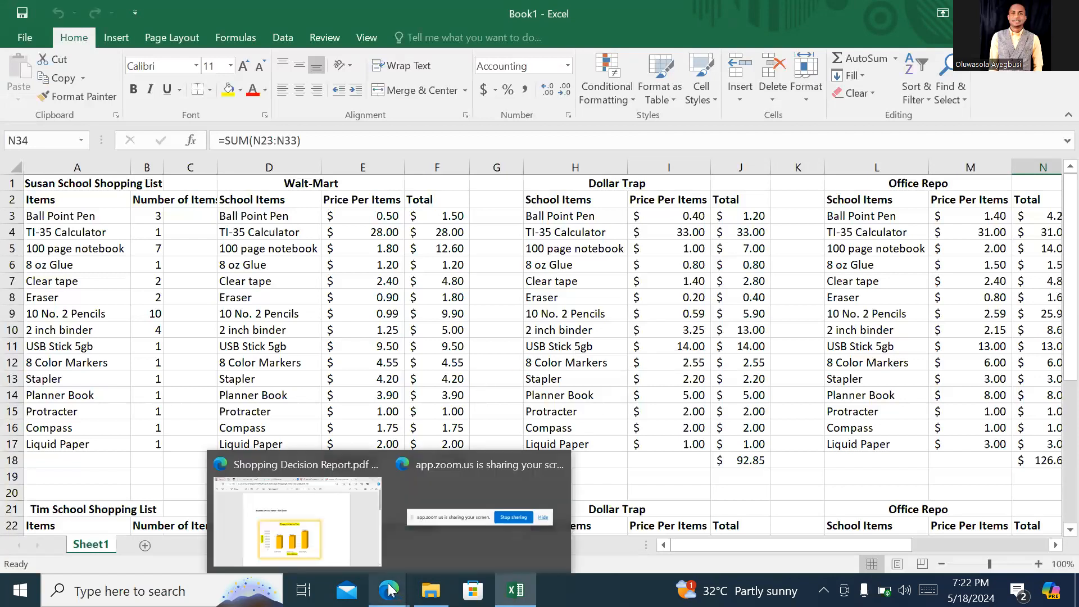
pyautogui.click(365, 544)
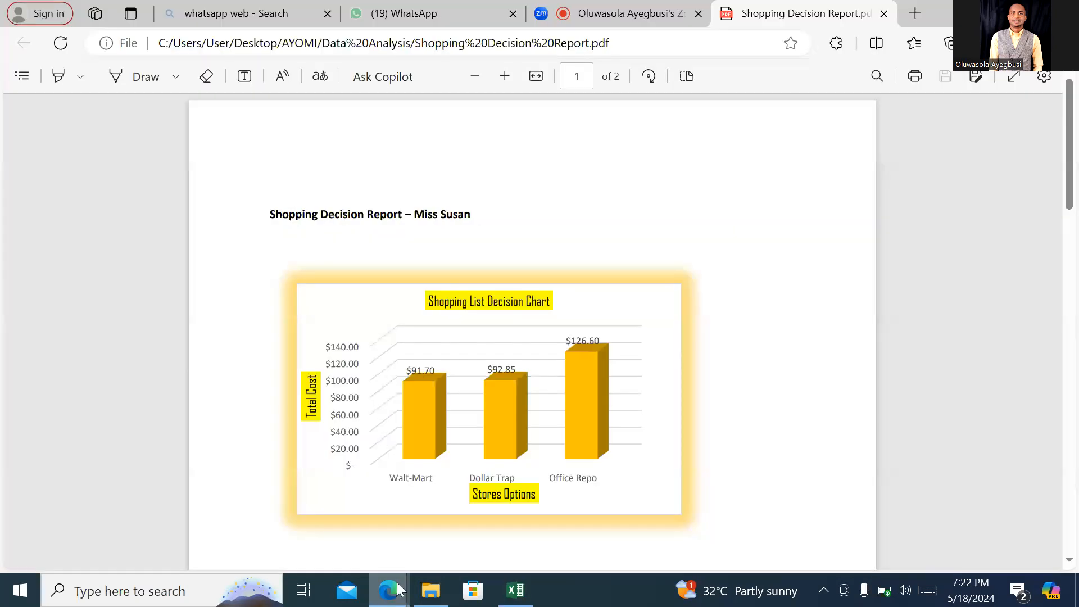
pyautogui.click(580, 21)
pyautogui.click(45, 538)
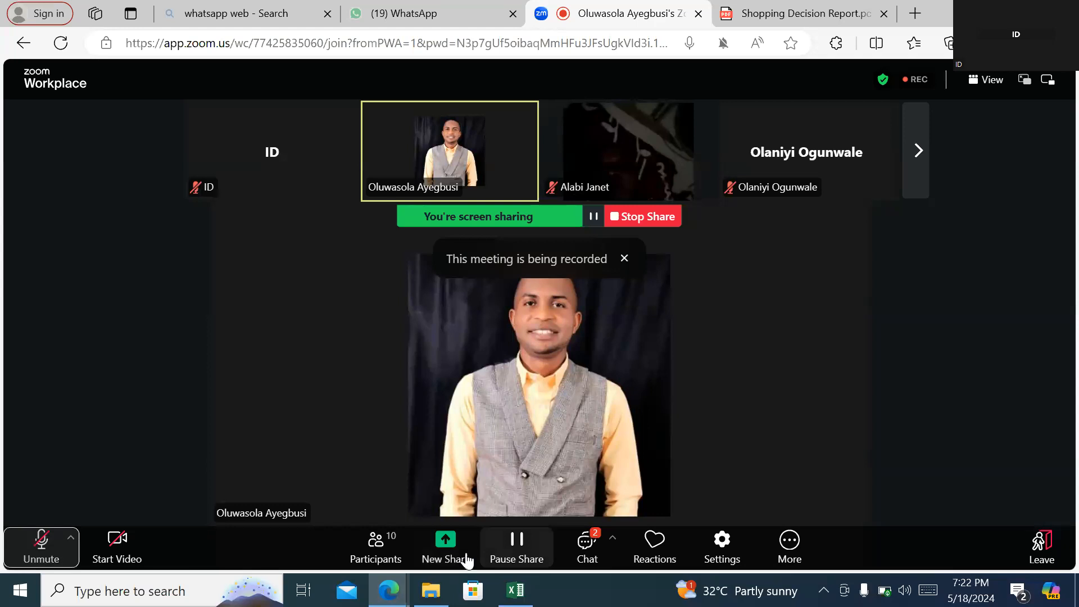
# - Return to the Book1 workbook in Excel and examine the first shopping list's prices and totals across the three stores
pyautogui.click(509, 590)
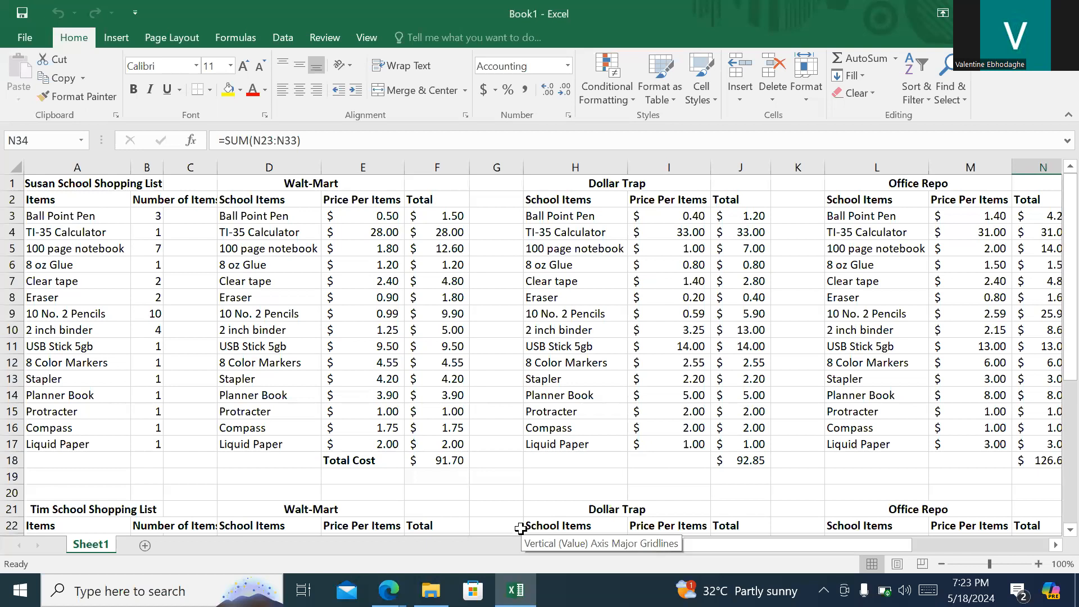
pyautogui.click(1055, 545)
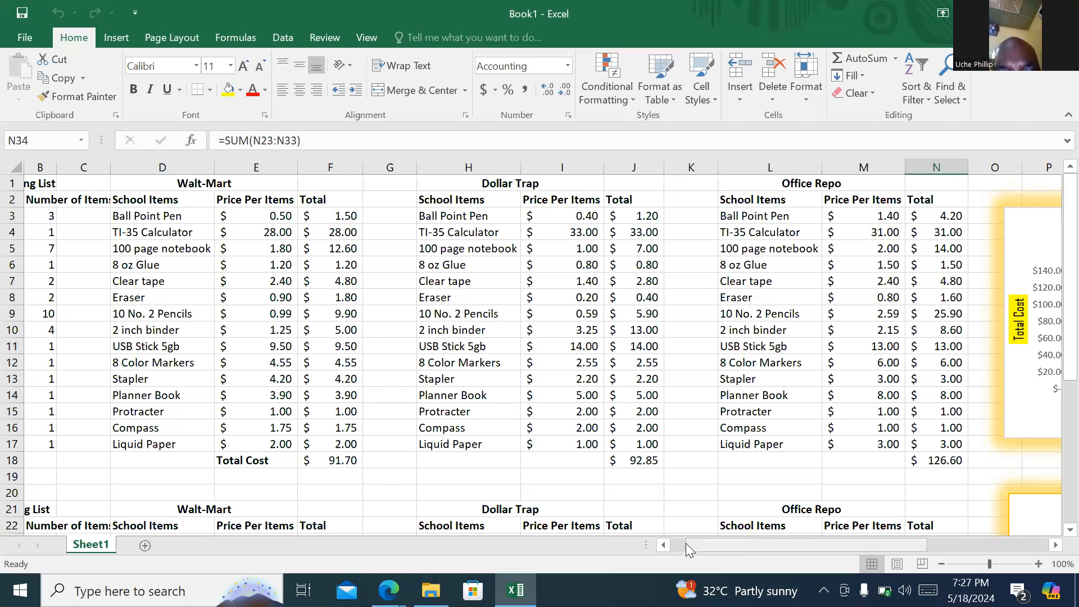
pyautogui.moveTo(686, 543); pyautogui.dragTo(676, 548)
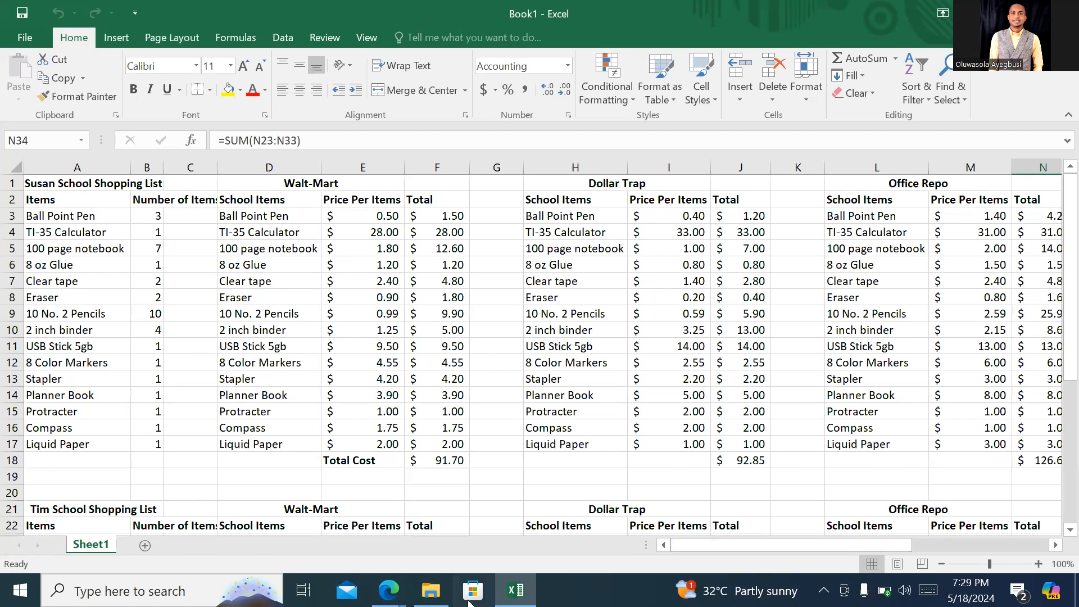
pyautogui.moveTo(391, 590)
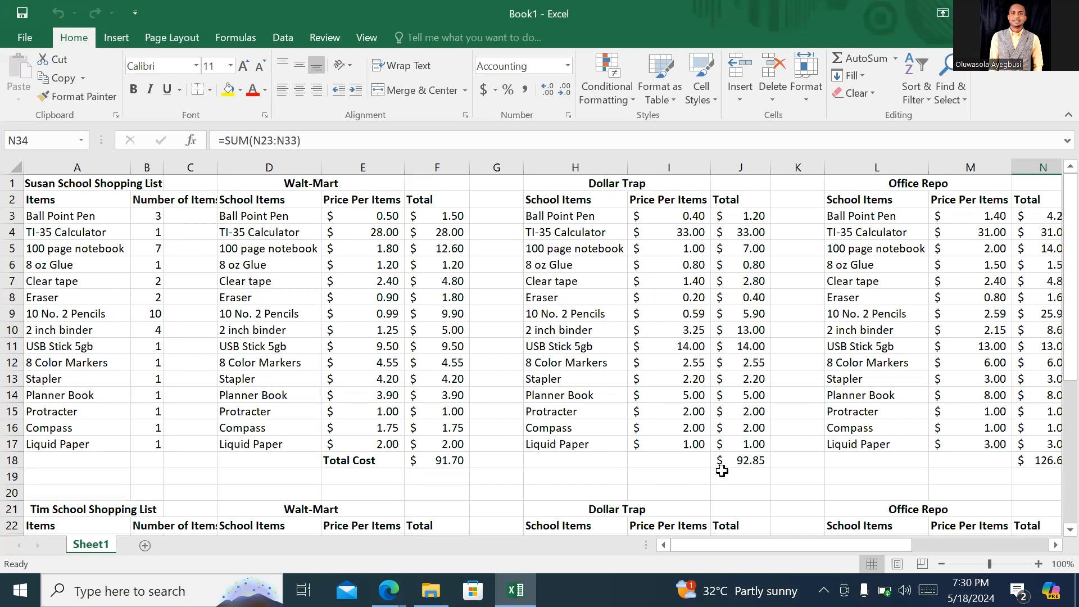
pyautogui.click(1055, 546)
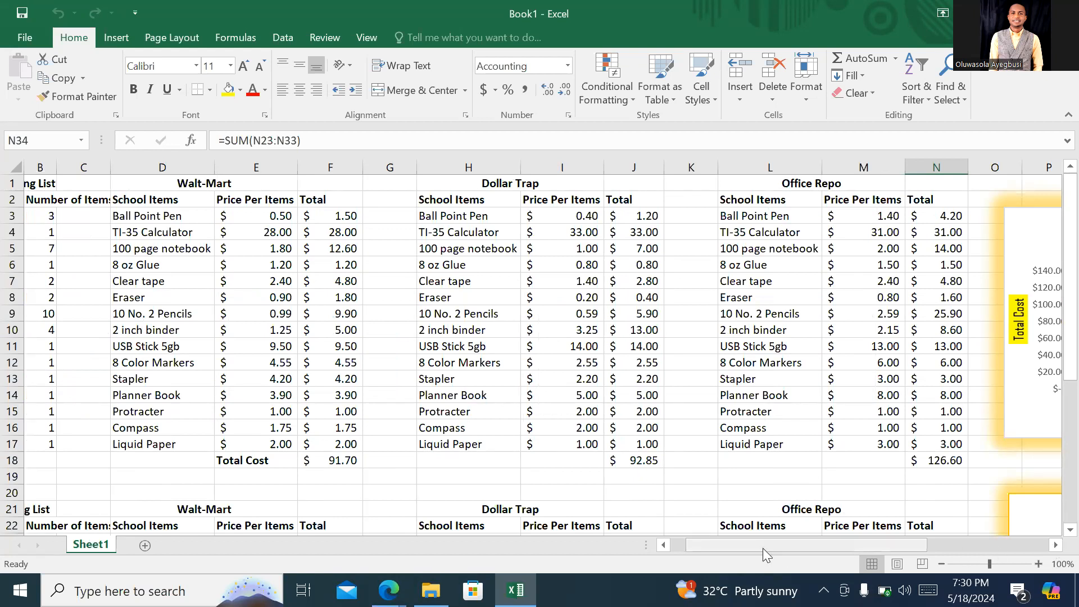
pyautogui.moveTo(686, 549); pyautogui.dragTo(685, 551)
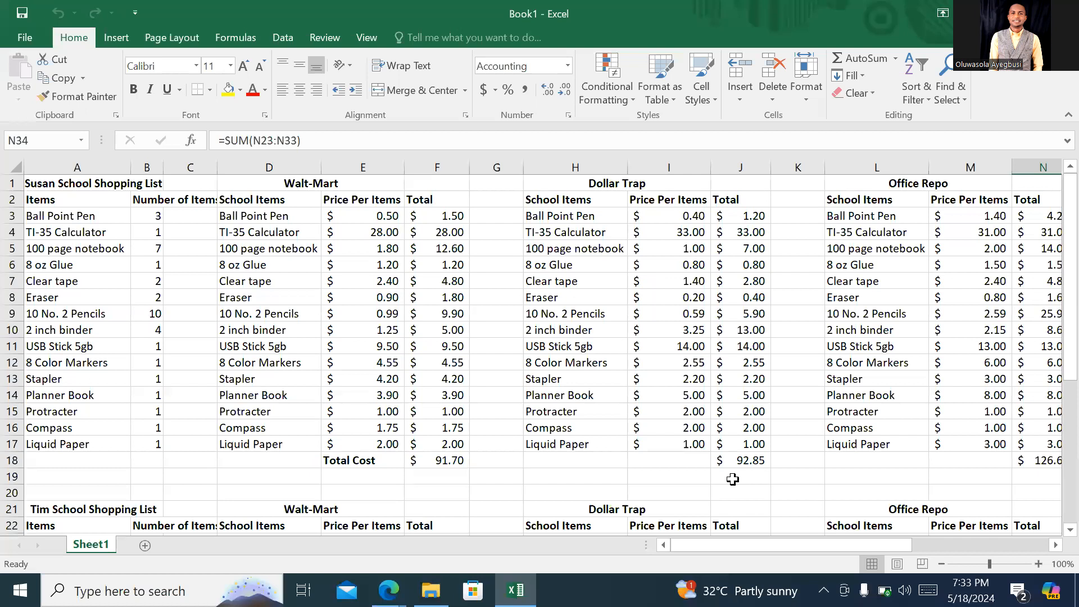
# - Examine the second shopping list's item prices and total costs for each store, down to row 34 of Sheet1
pyautogui.click(1059, 546)
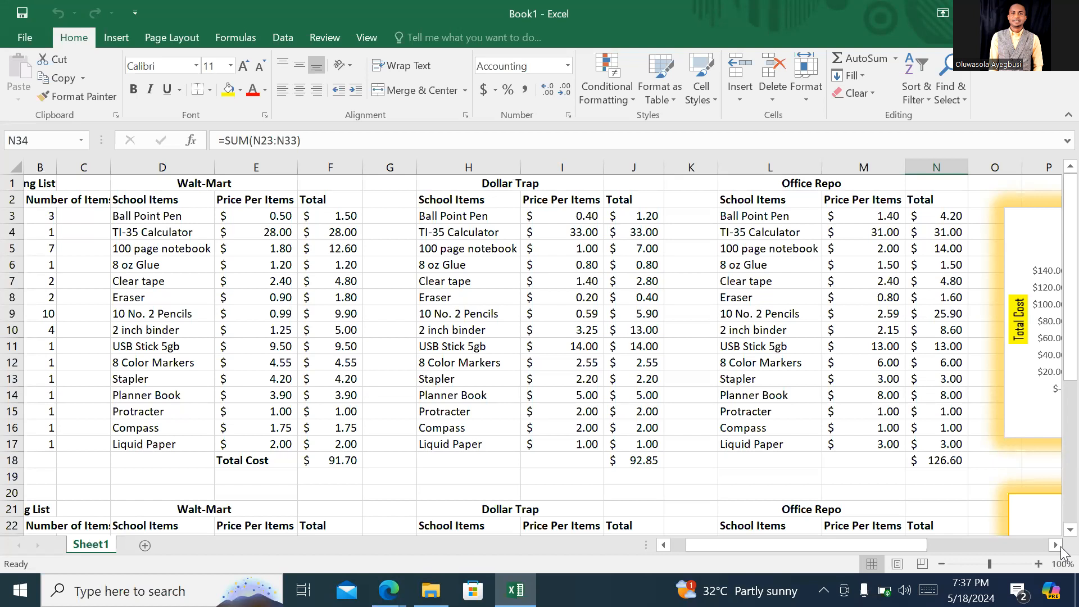
pyautogui.click(1056, 545)
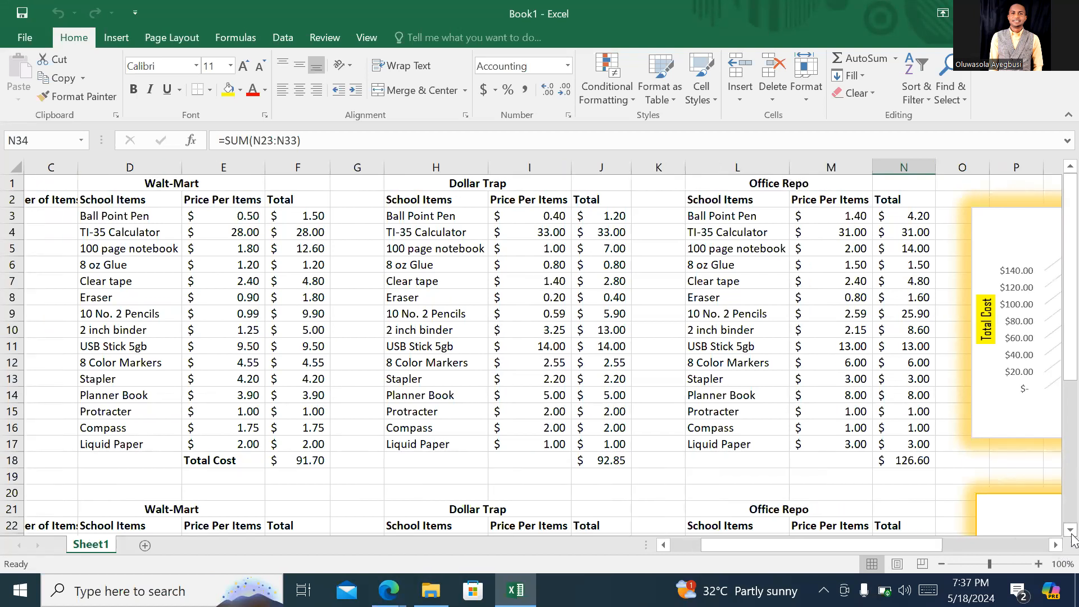
pyautogui.click(1070, 531)
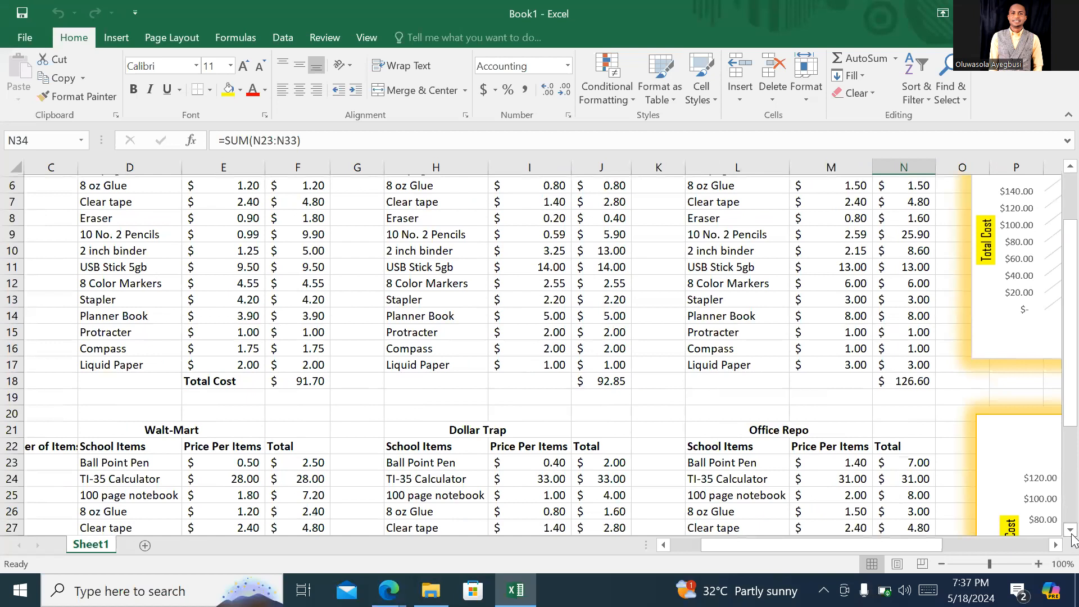
pyautogui.click(1071, 533)
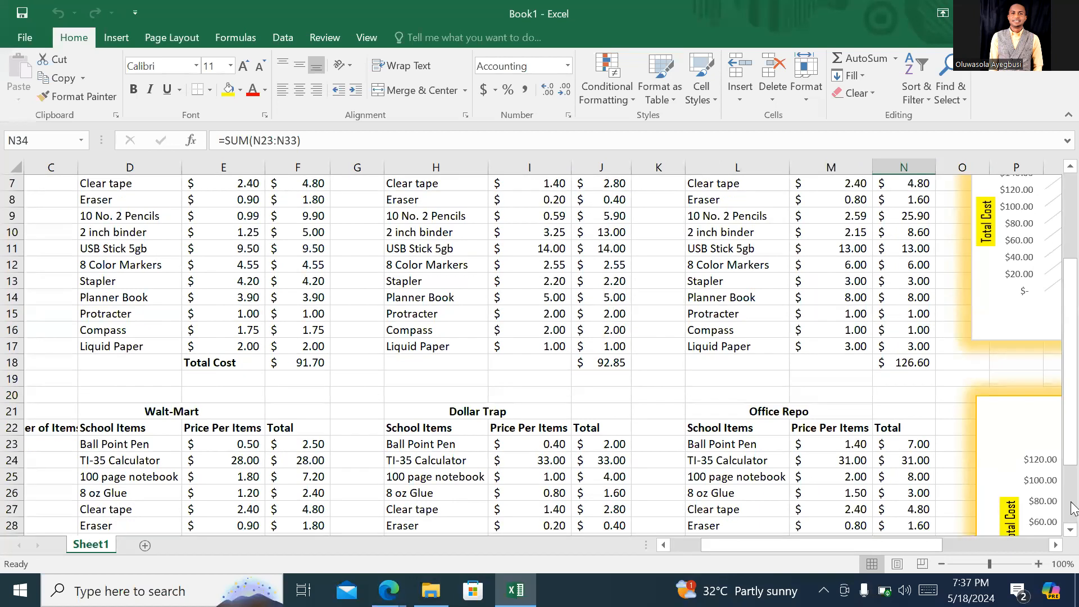
pyautogui.click(1071, 477)
pyautogui.moveTo(1073, 392); pyautogui.dragTo(1078, 325)
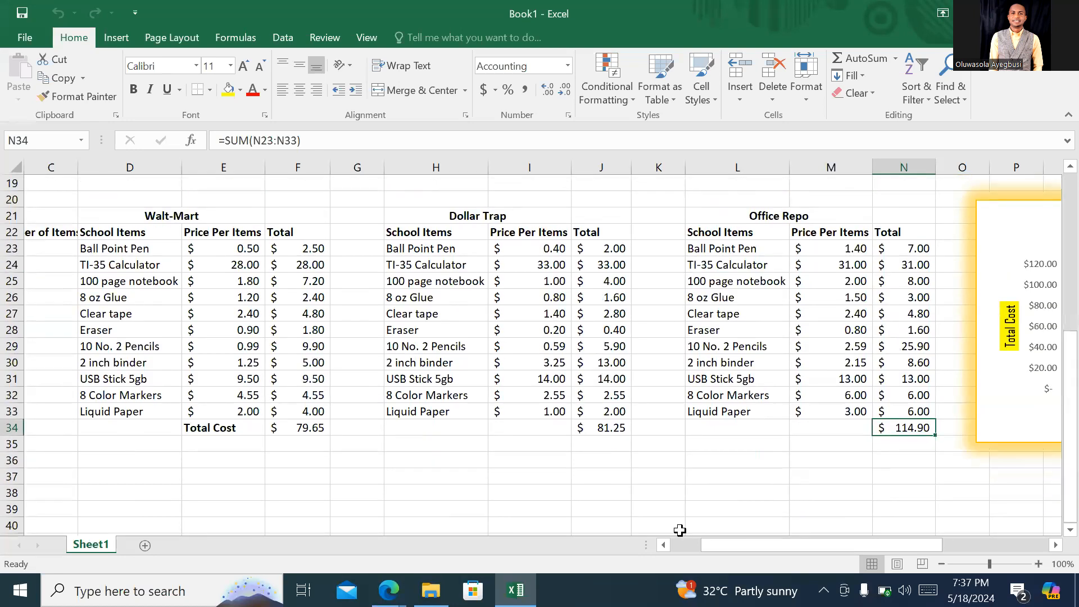
pyautogui.hscroll(-2, 679, 530)
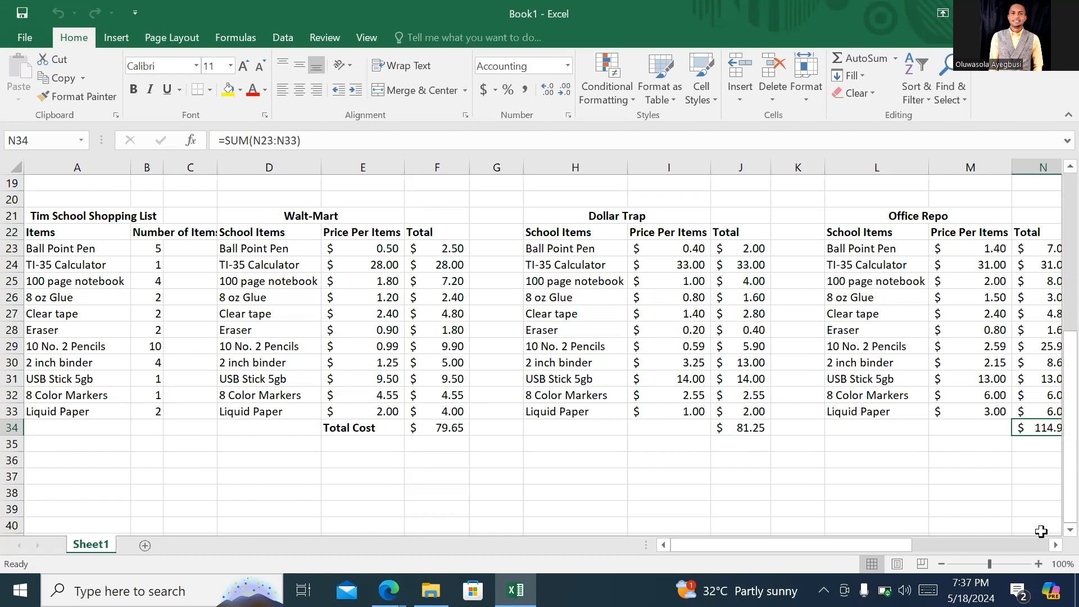
# - Examine the second shopping list's prices and totals for all three stores, starting at the Walt-Mart heading
pyautogui.click(1055, 545)
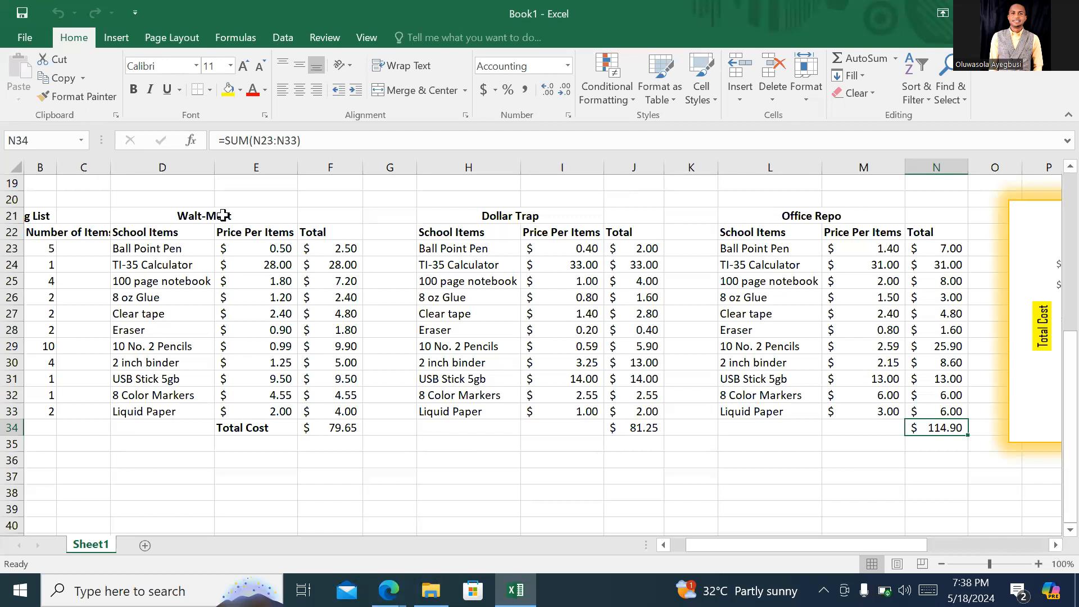
pyautogui.click(226, 215)
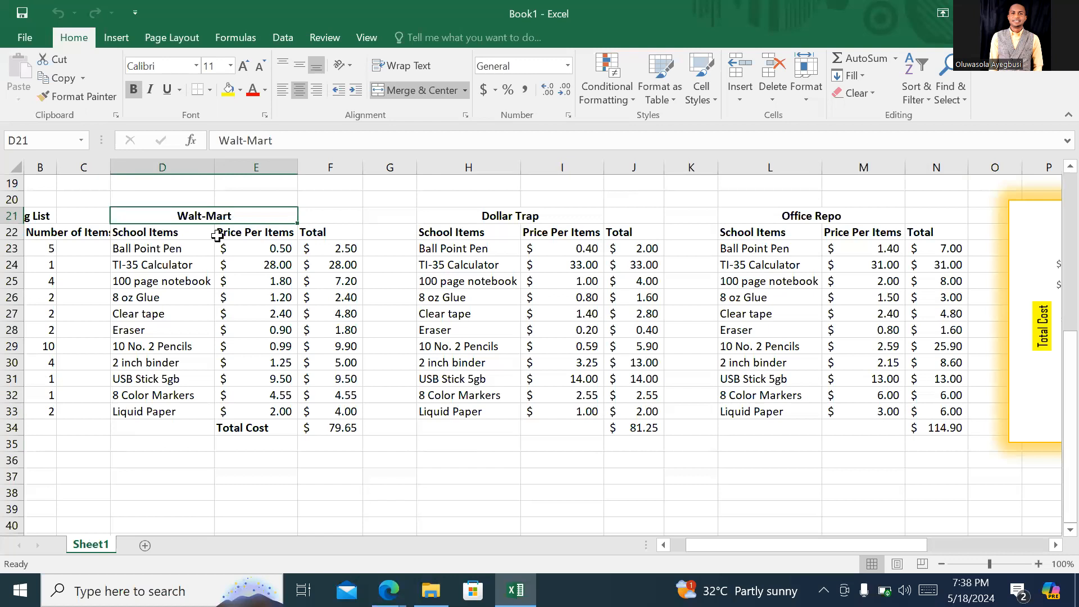
# - Switch to the Zoom meeting in Edge and mute the microphone
pyautogui.moveTo(389, 589)
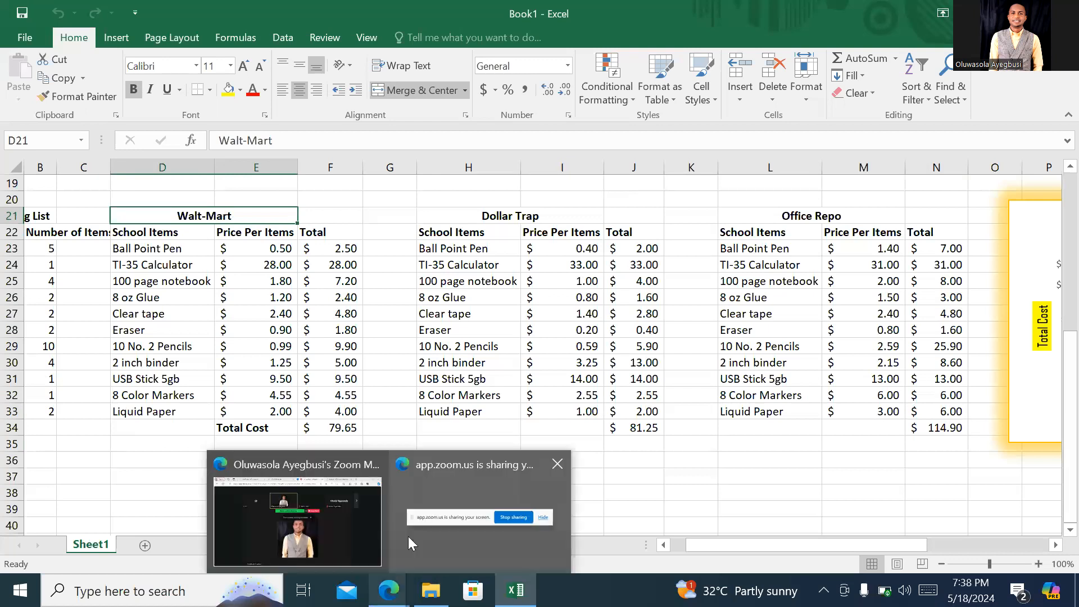
pyautogui.click(351, 518)
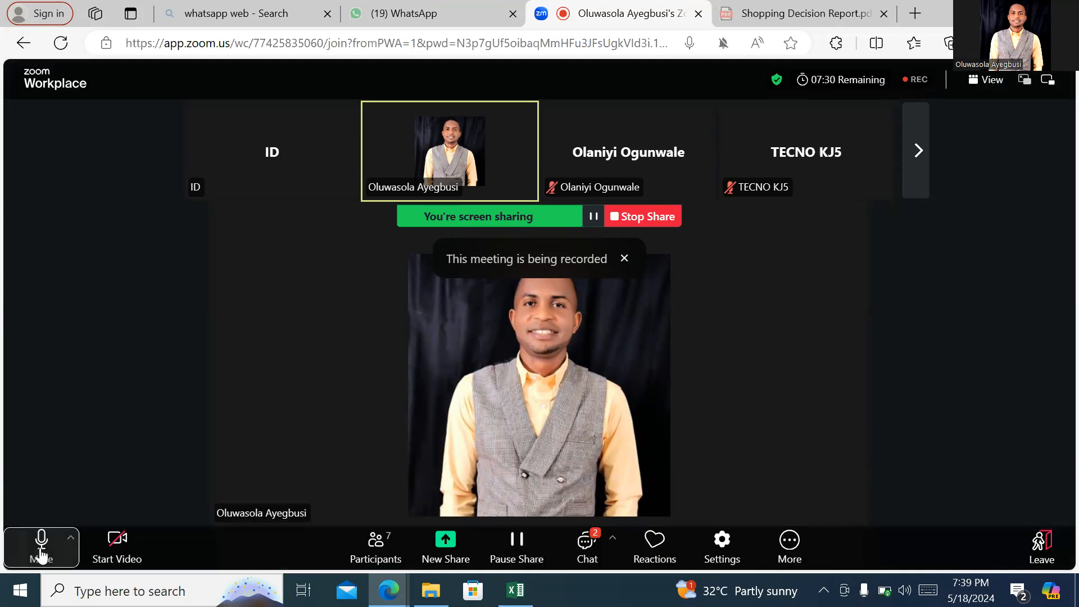
pyautogui.click(41, 554)
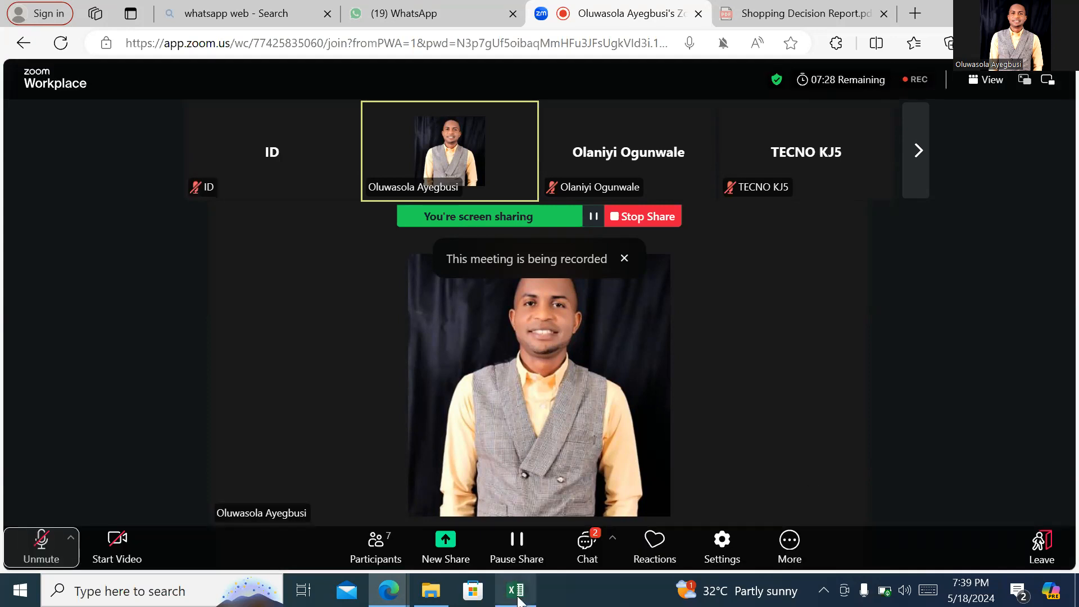
# - Return to the Book1 workbook in Excel and examine the Shopping List Decision Charts beside the second and first lists
pyautogui.moveTo(517, 597)
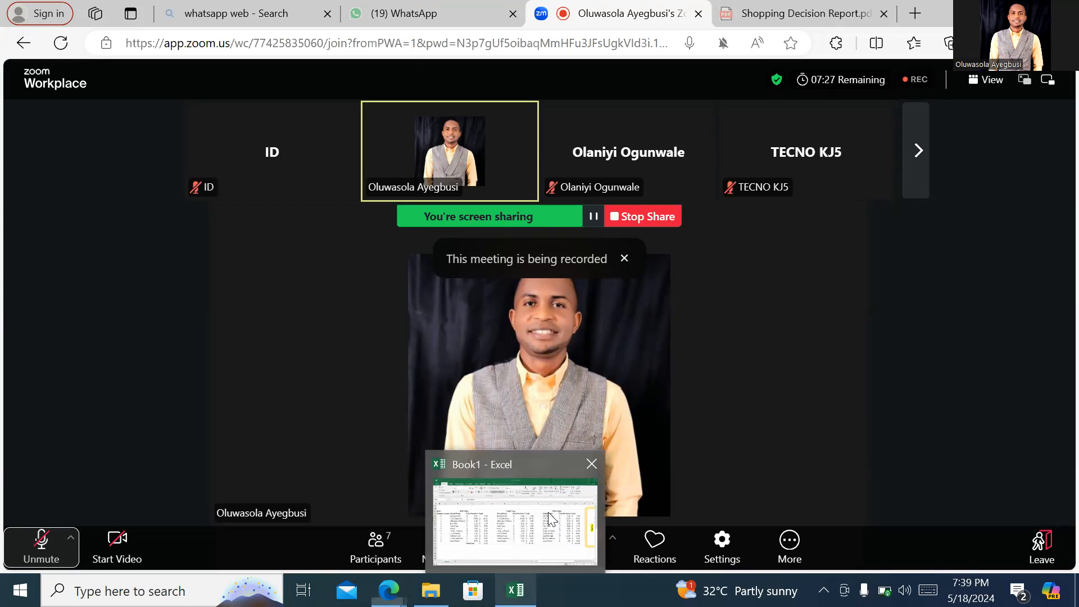
pyautogui.click(551, 519)
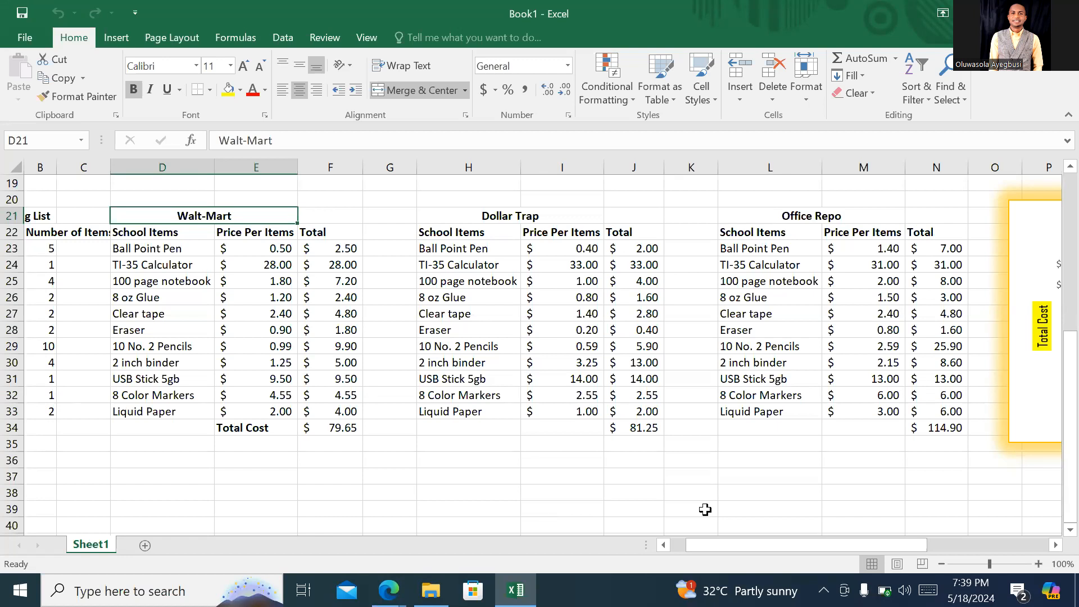
pyautogui.click(1056, 545)
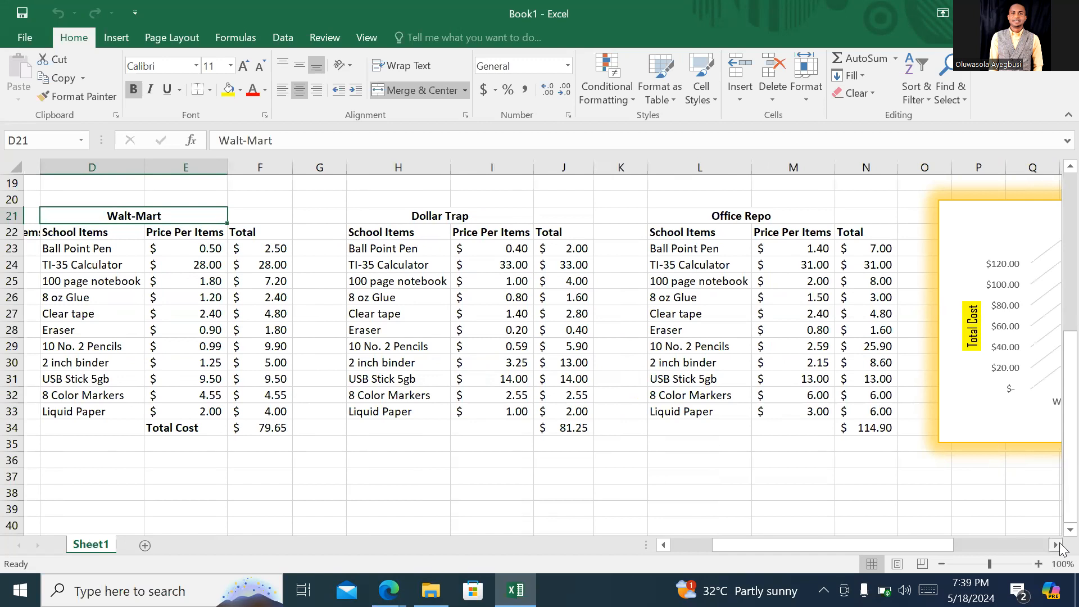
pyautogui.click(1056, 545)
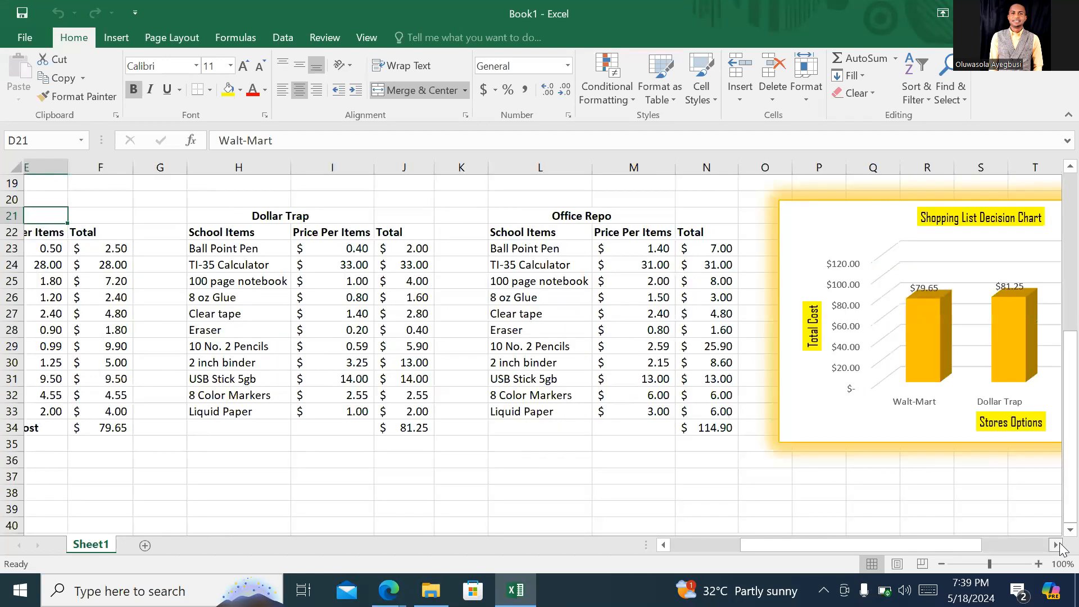
pyautogui.click(1057, 545)
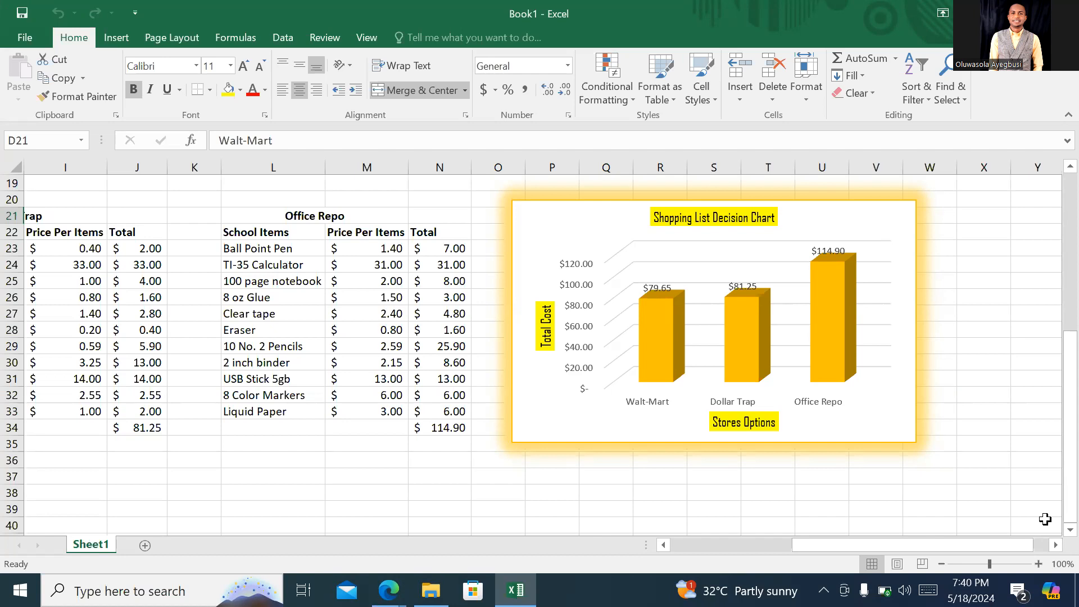
pyautogui.click(1071, 197)
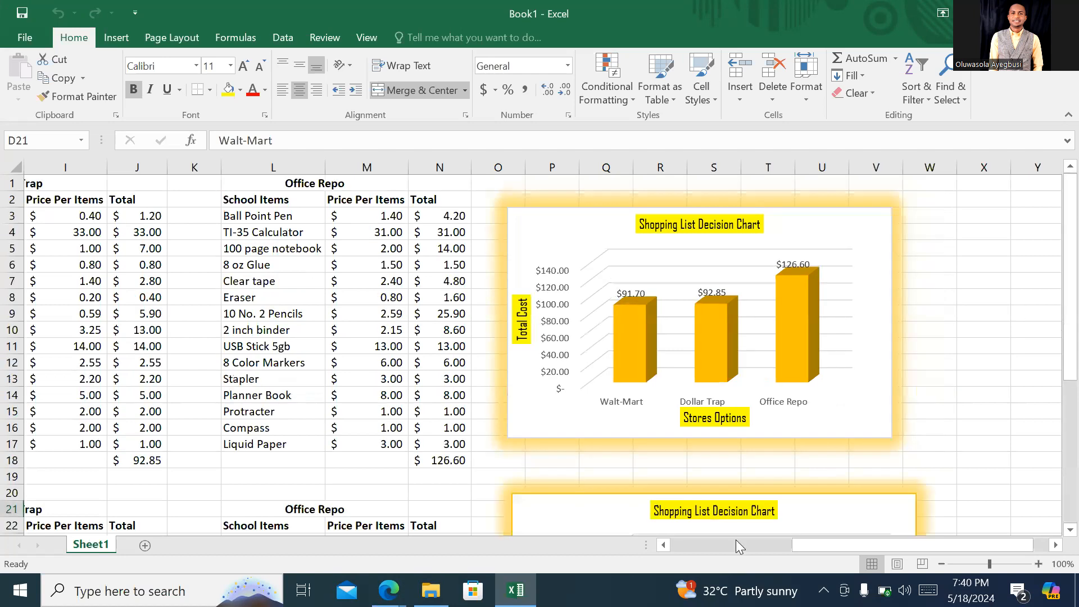
# - Examine the first shopping list's item quantity, Price Per Items and School Items columns for Walt-Mart
pyautogui.click(736, 542)
pyautogui.moveTo(723, 543); pyautogui.dragTo(694, 544)
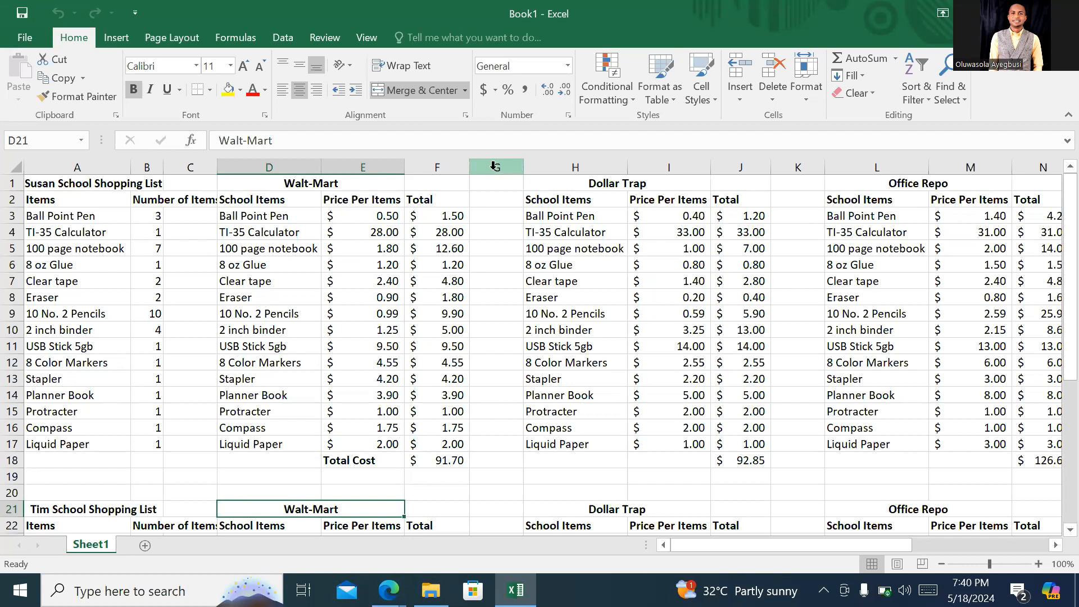
pyautogui.click(154, 199)
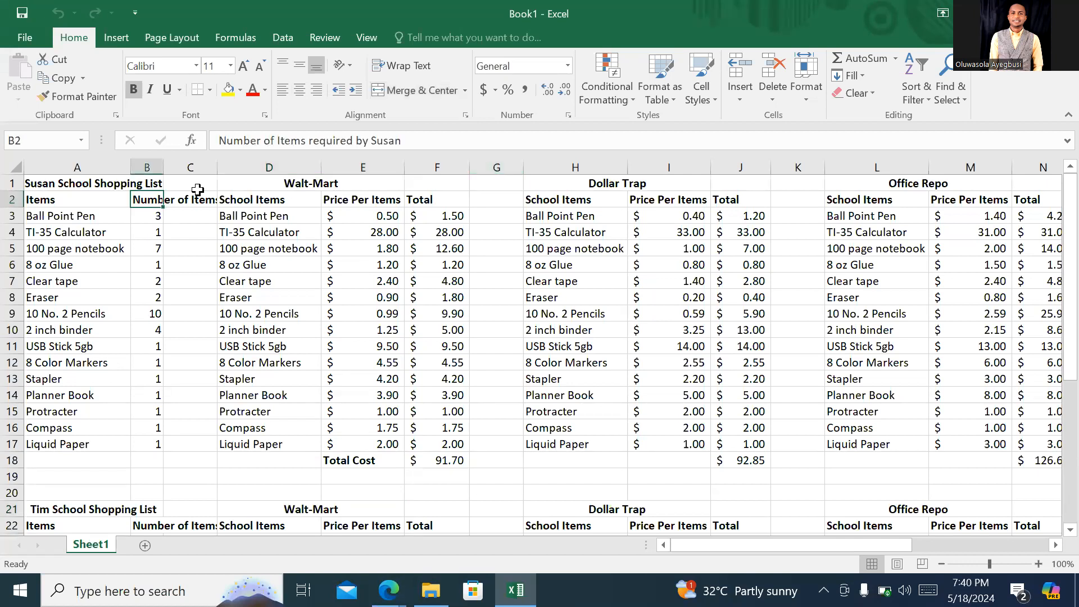
pyautogui.click(328, 196)
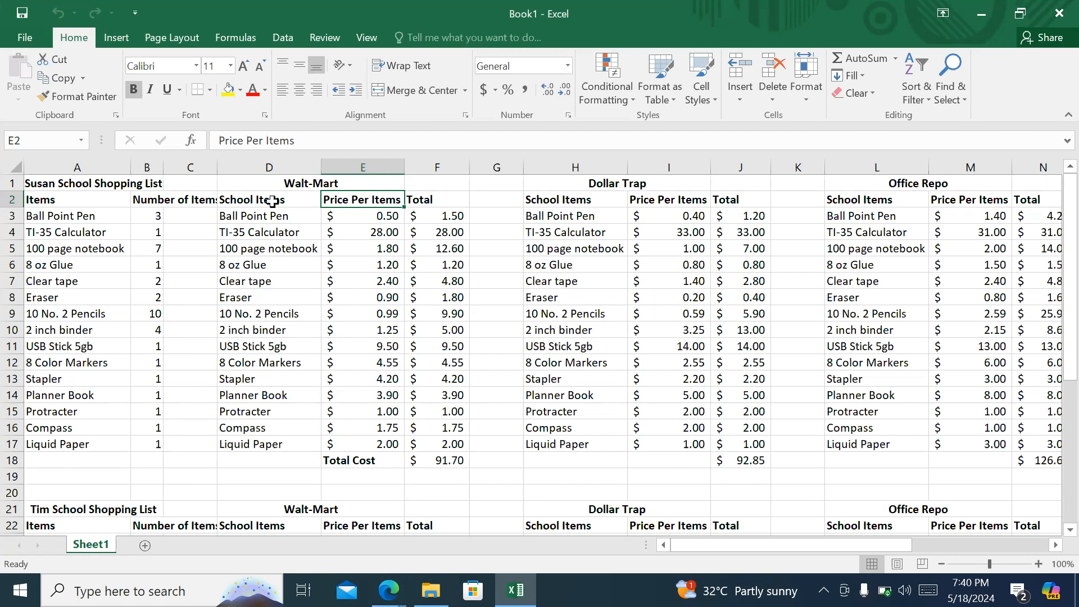
pyautogui.click(243, 346)
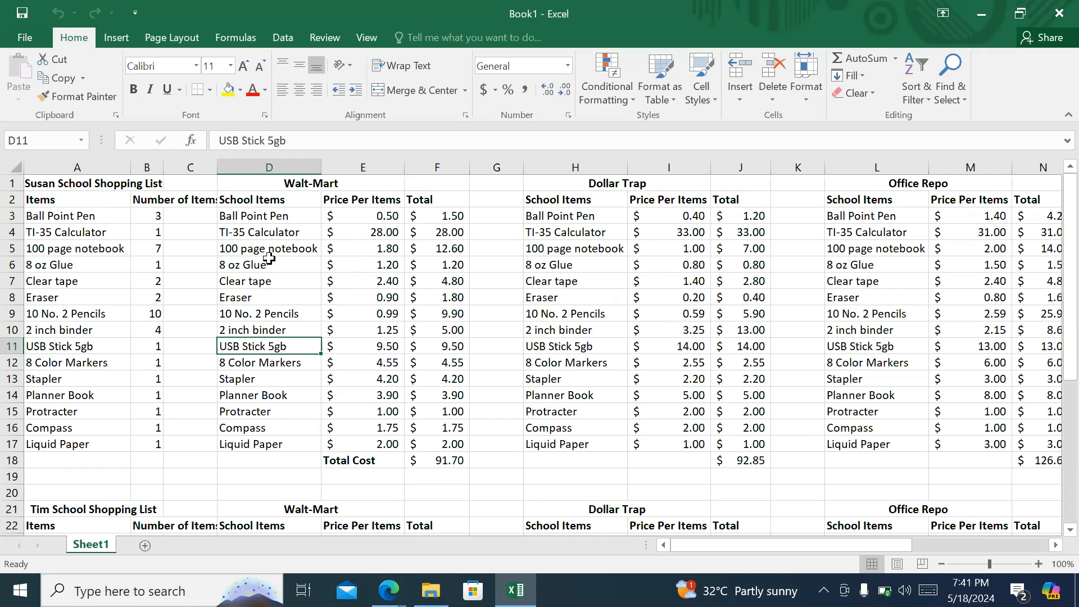
# - Delete column D, the School Items column of the Walt-Mart block, and dismiss the formula reference warning
pyautogui.click(259, 157)
pyautogui.press('Return')
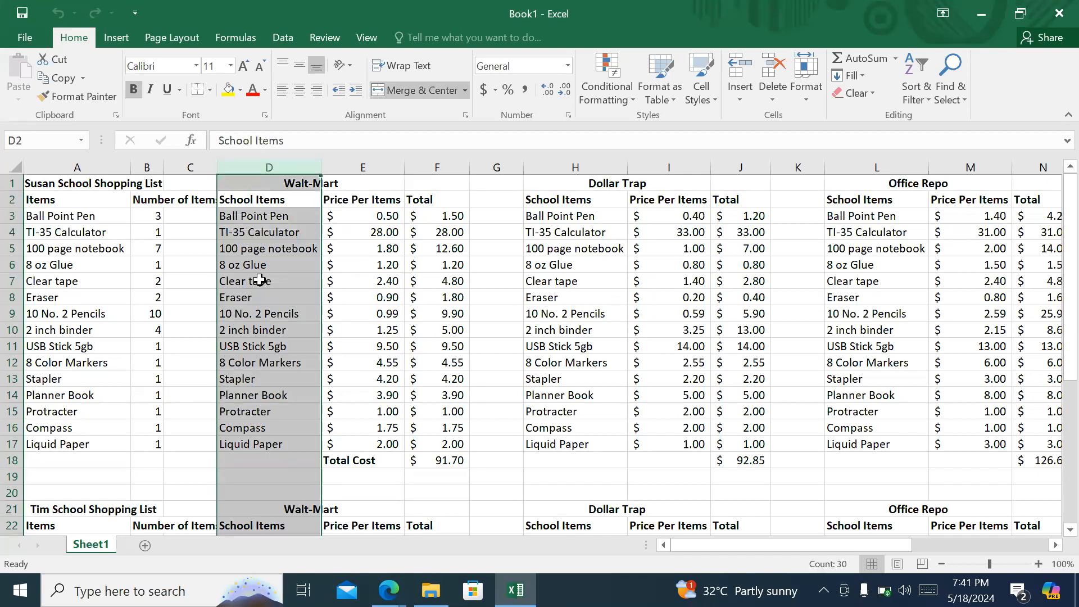
pyautogui.rightClick(259, 280)
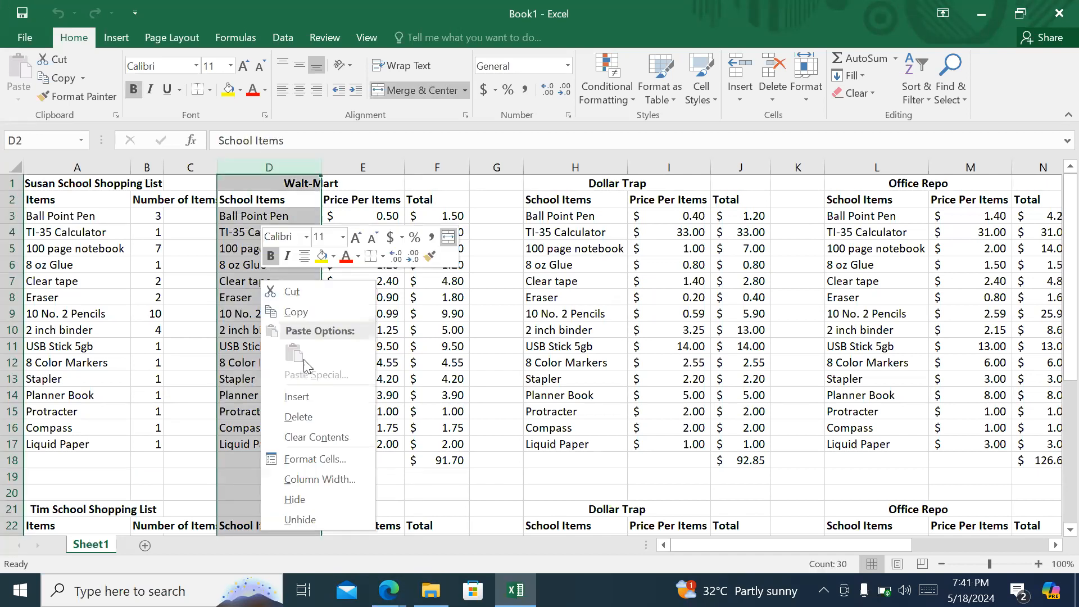
pyautogui.click(307, 416)
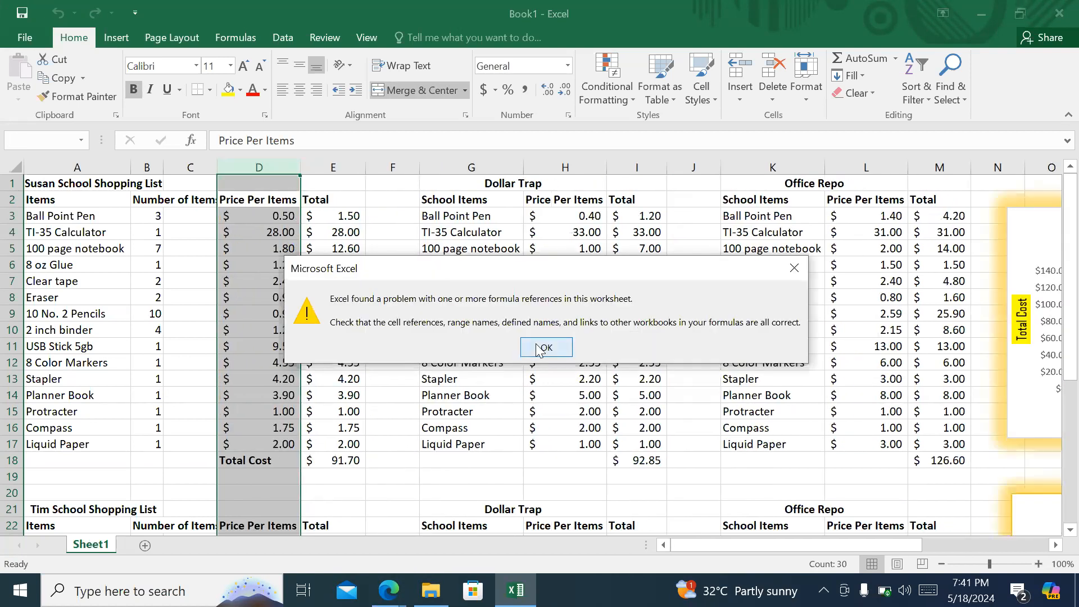
pyautogui.click(543, 348)
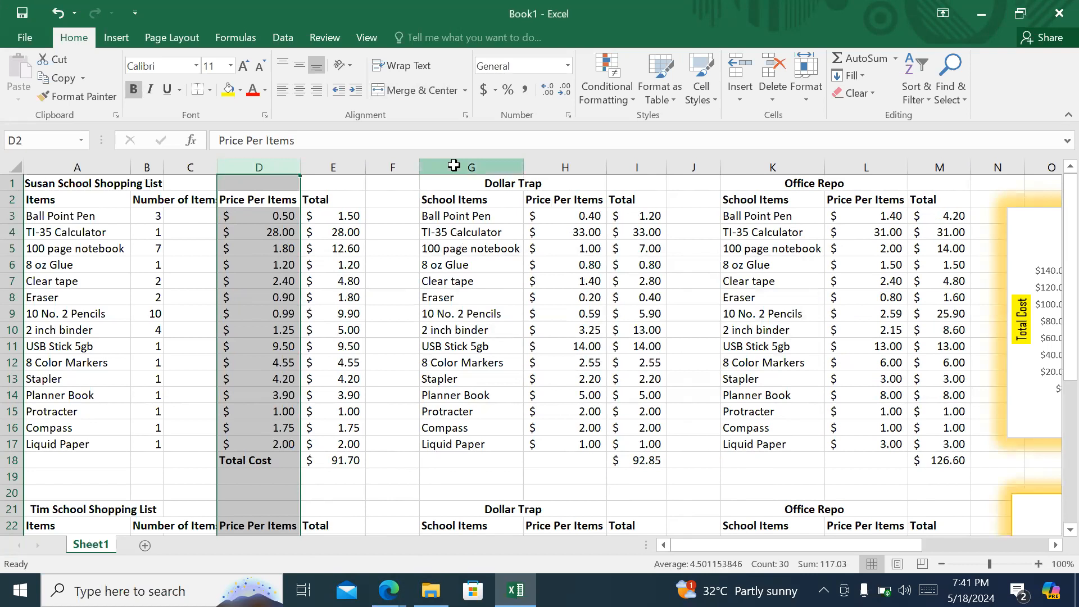
# - Delete the School Items columns of the Dollar Trap and Office Repo blocks
pyautogui.rightClick(454, 165)
pyautogui.click(494, 302)
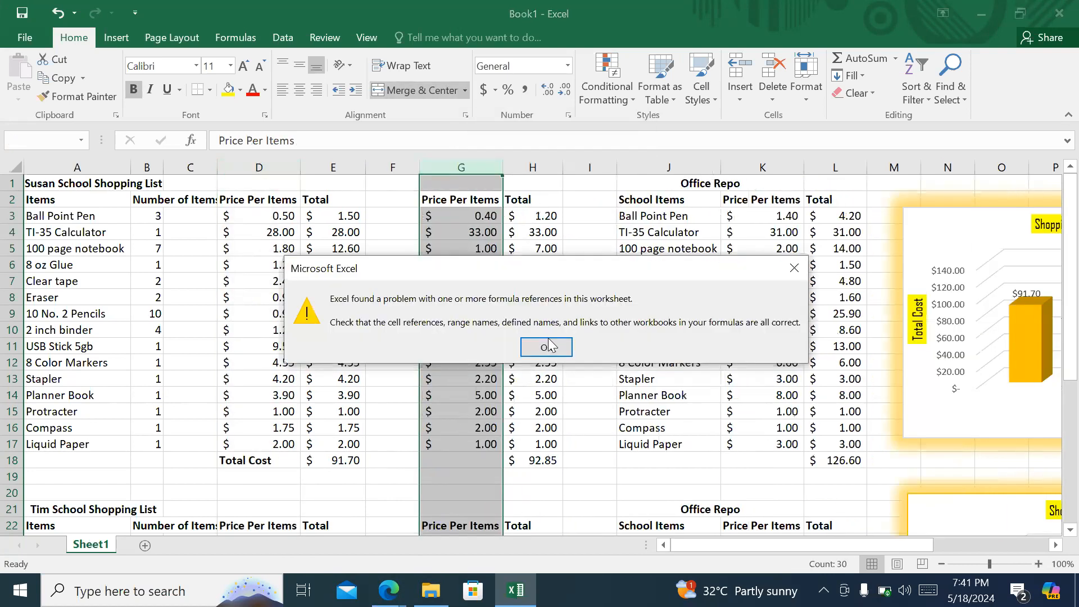
pyautogui.click(546, 346)
pyautogui.rightClick(665, 167)
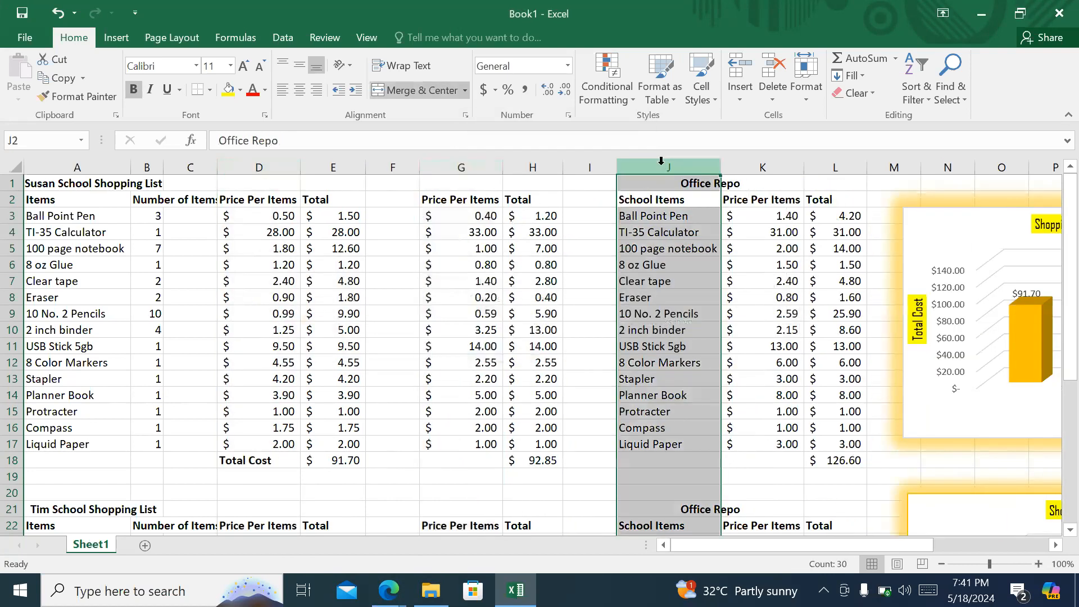
pyautogui.click(699, 301)
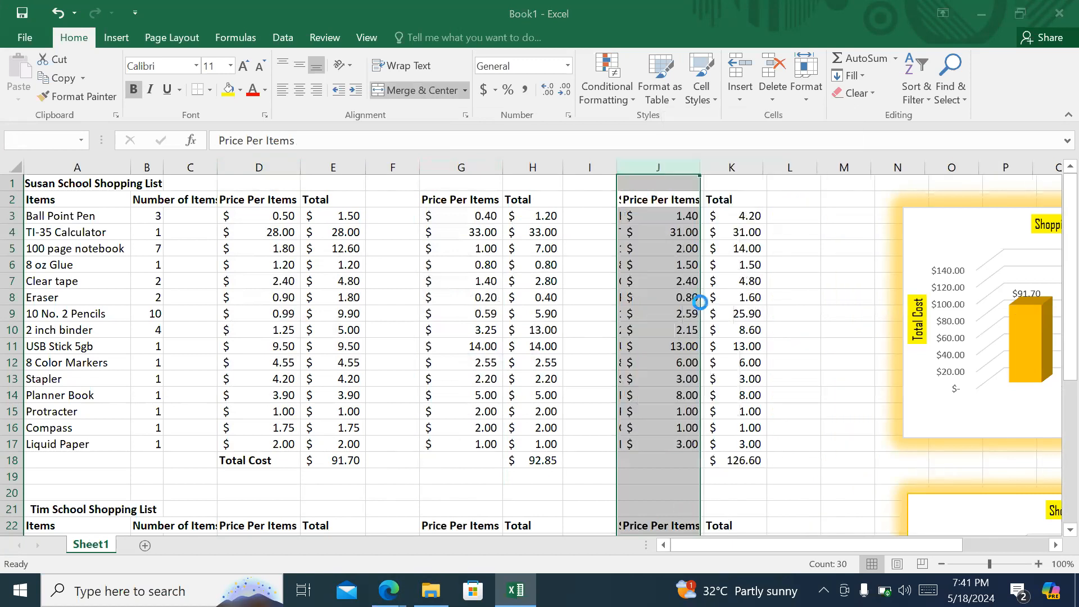
# - Delete the two empty spacer columns separating the three stores' price and total columns
pyautogui.click(392, 163)
pyautogui.rightClick(397, 164)
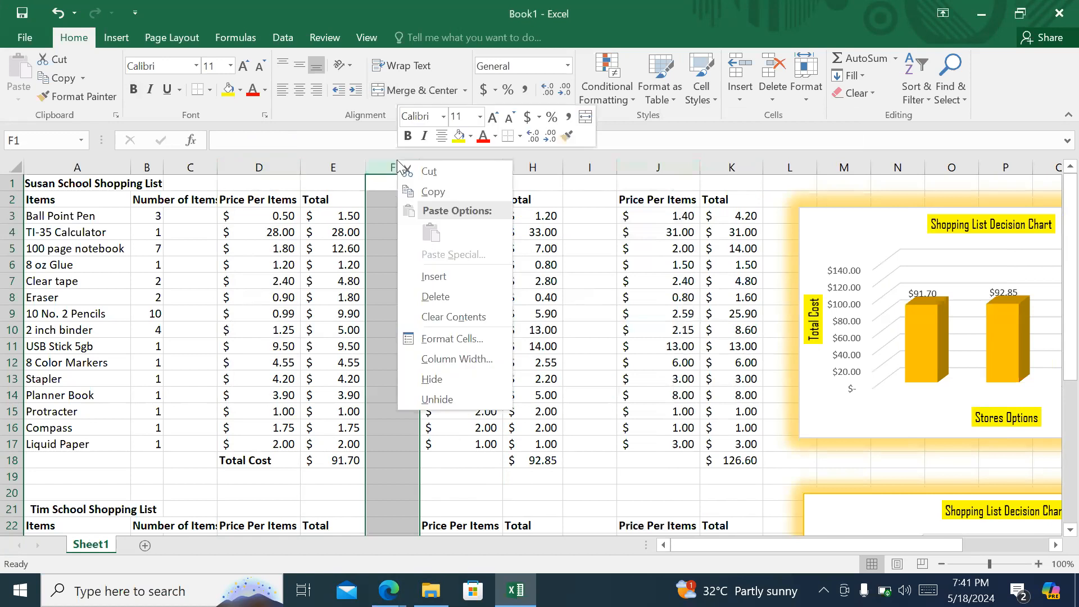
pyautogui.click(444, 308)
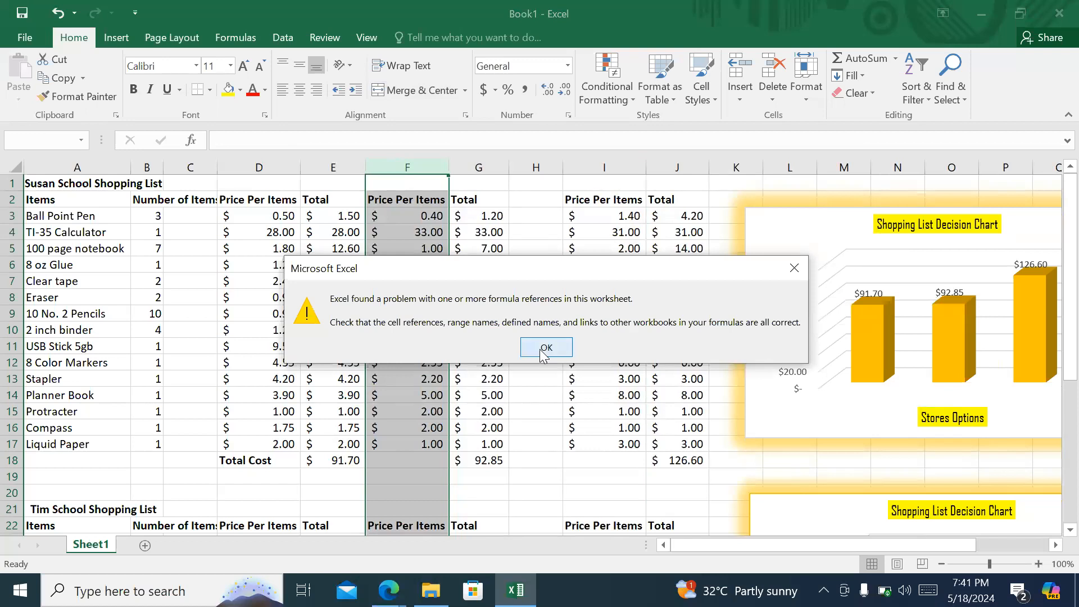
pyautogui.click(544, 349)
pyautogui.click(528, 163)
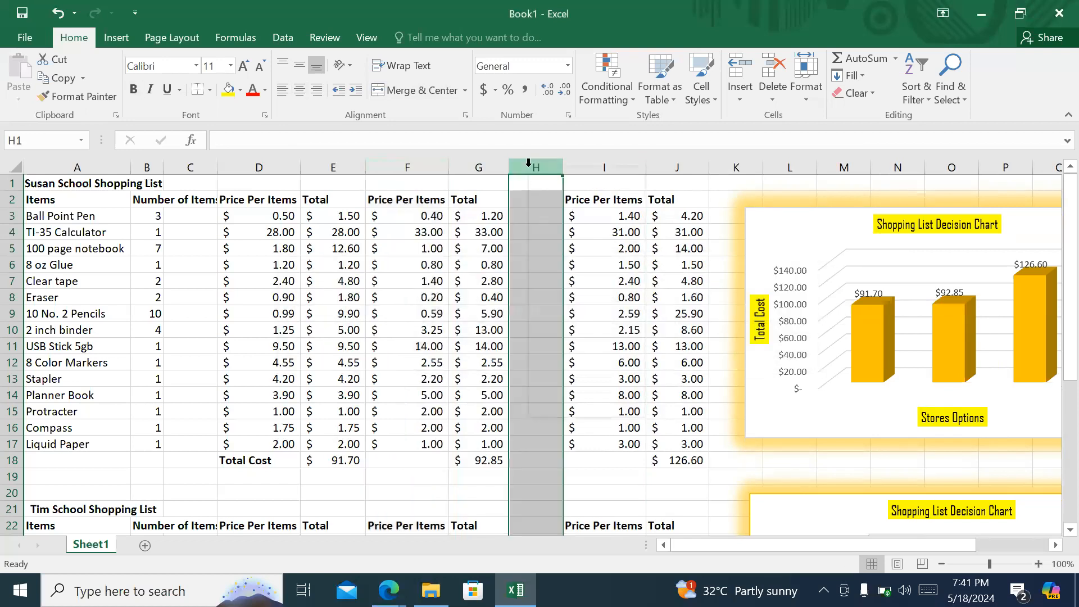
pyautogui.rightClick(528, 163)
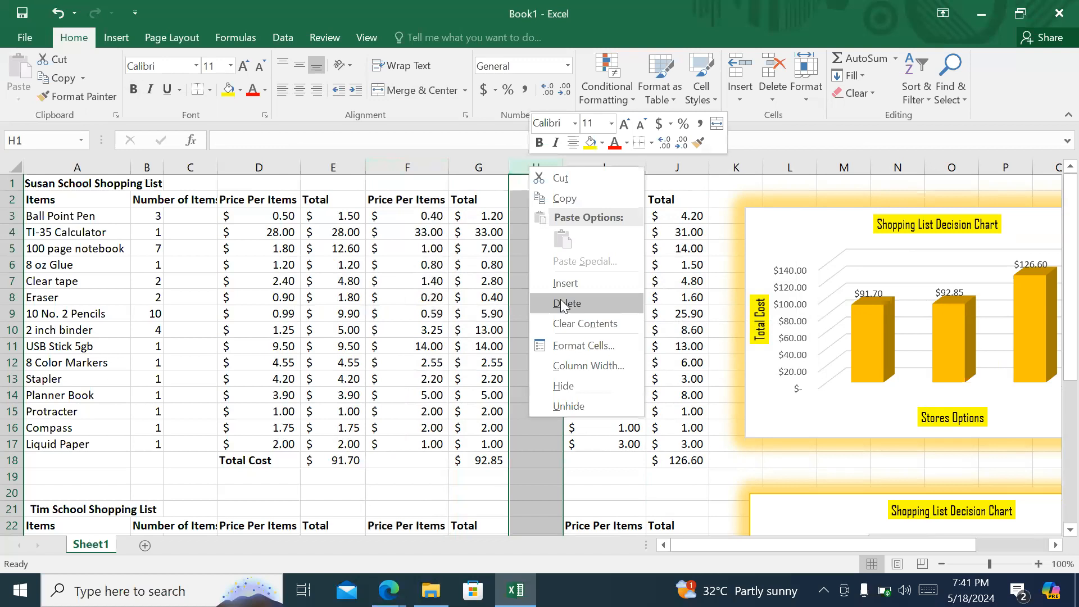
pyautogui.click(564, 303)
pyautogui.click(546, 347)
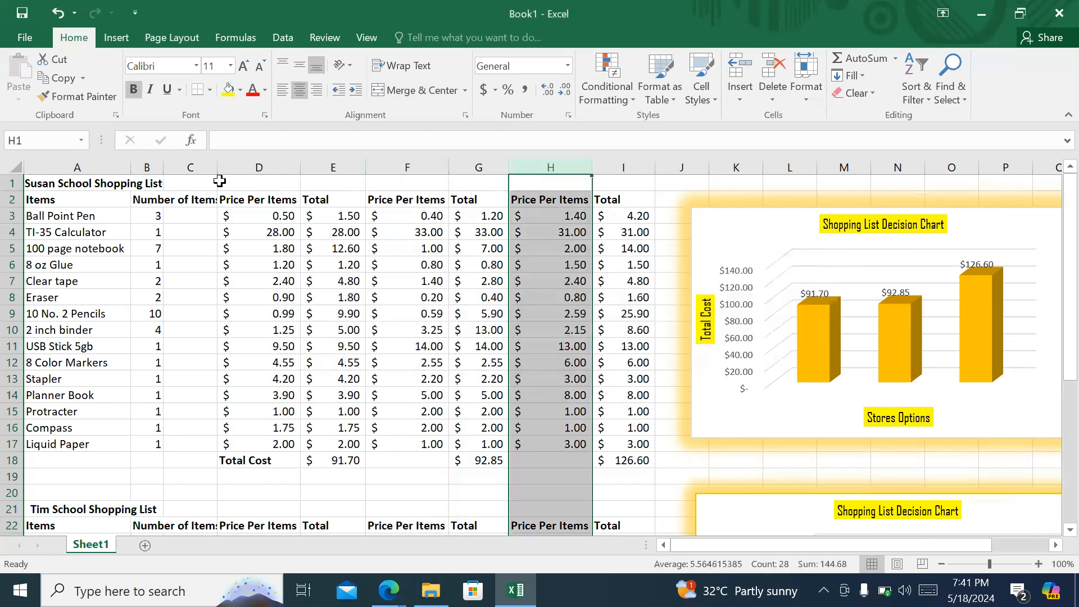
# - Enter the heading Walt-Mart in cell D1 and merge and center it across D1:E1, above the first store's prices and totals
pyautogui.click(259, 184)
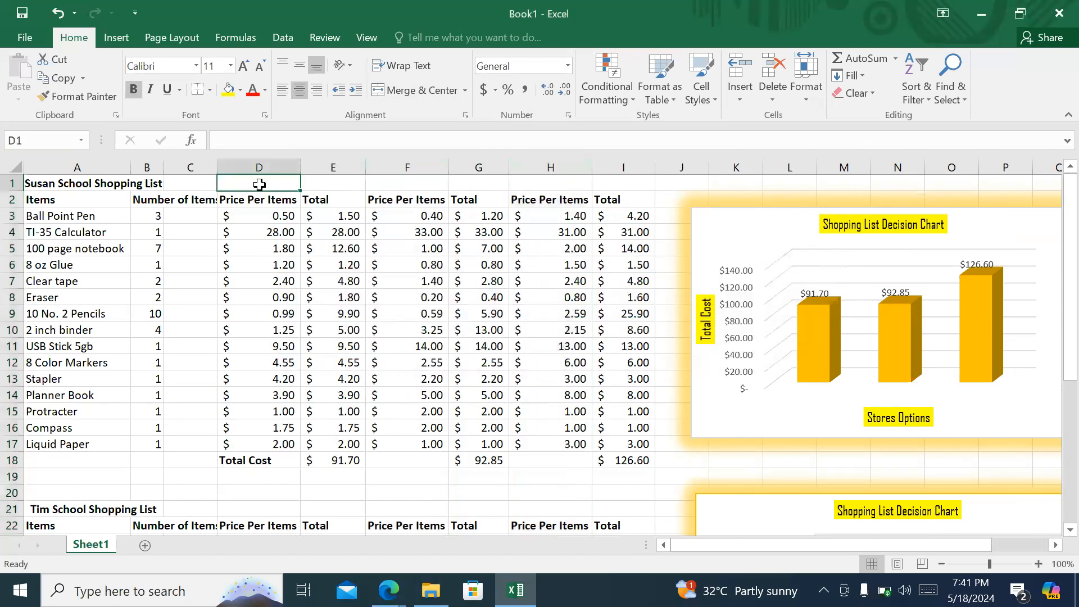
pyautogui.click(314, 183)
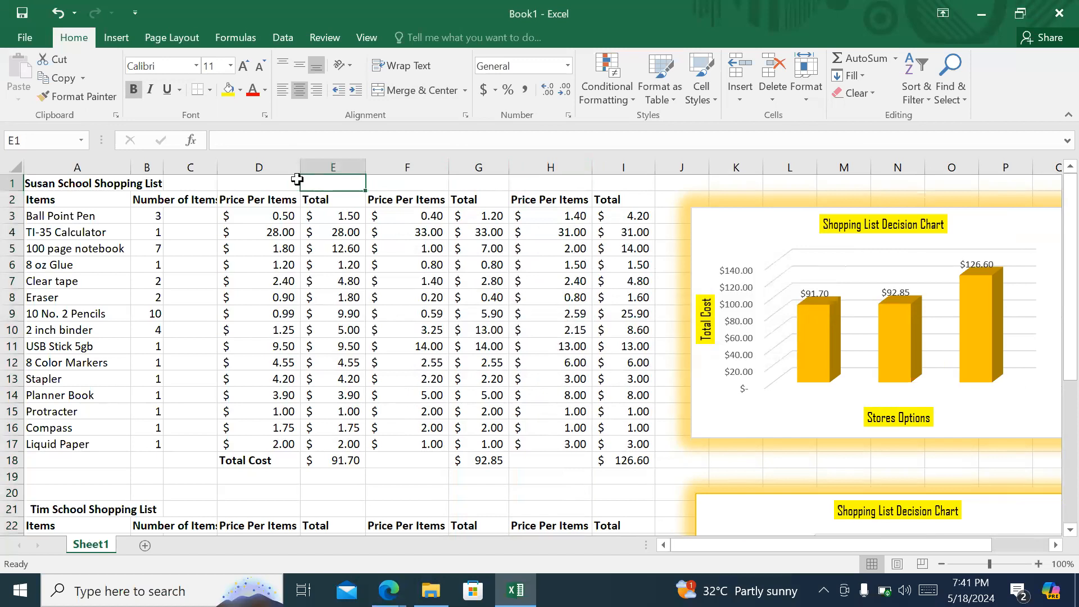
pyautogui.click(290, 179)
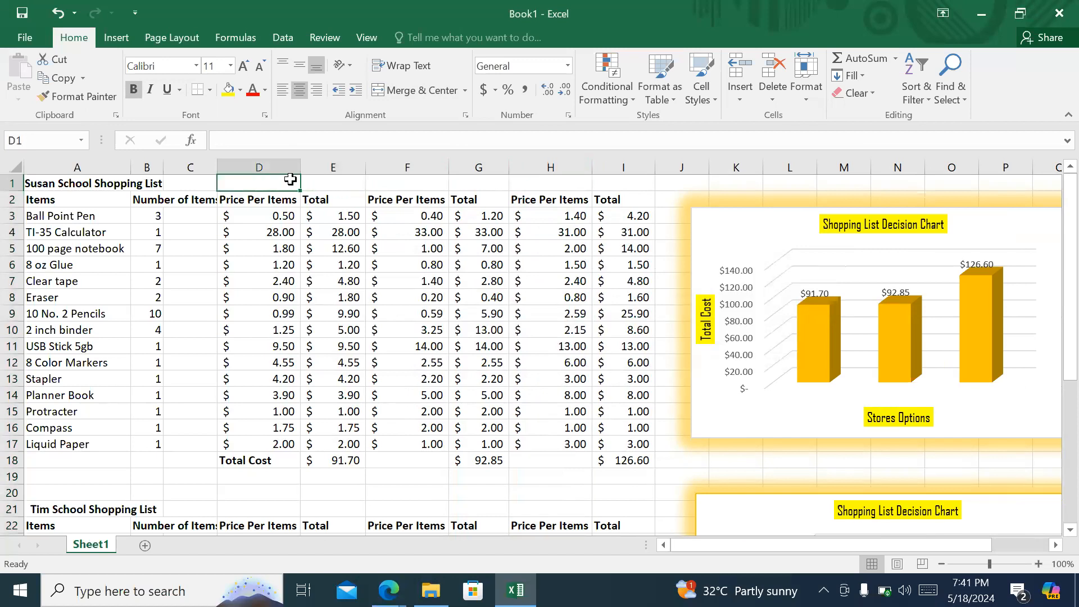
pyautogui.write('Walt-Mart')
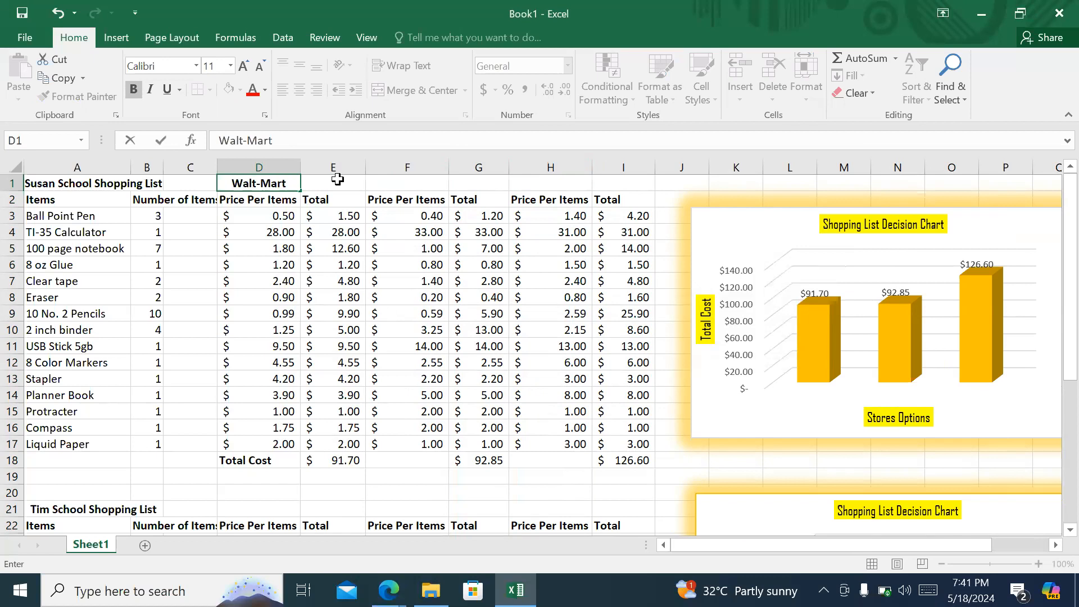
pyautogui.click(350, 203)
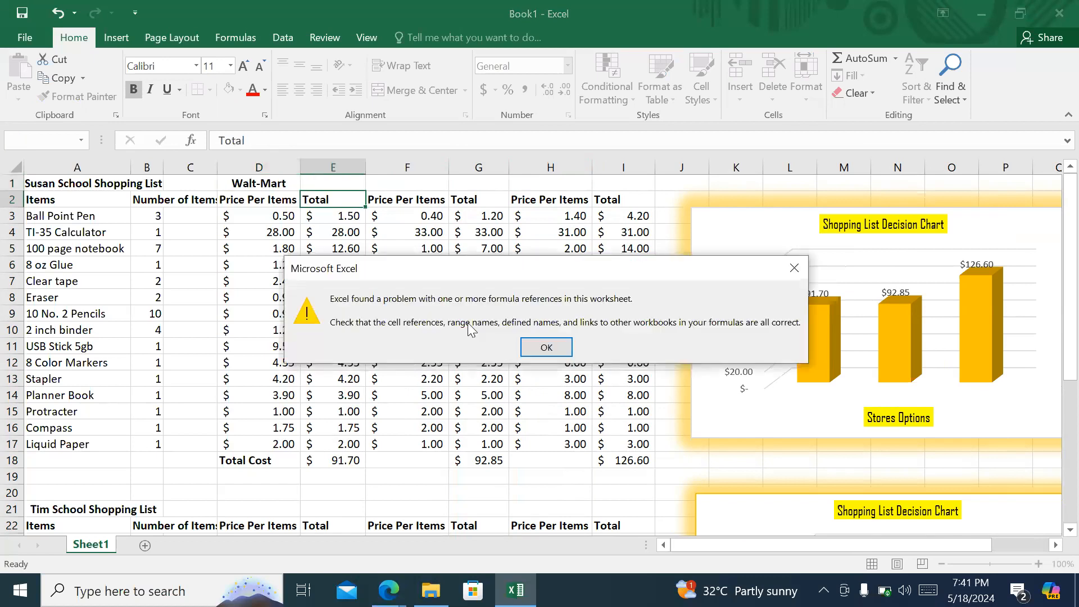
pyautogui.click(532, 347)
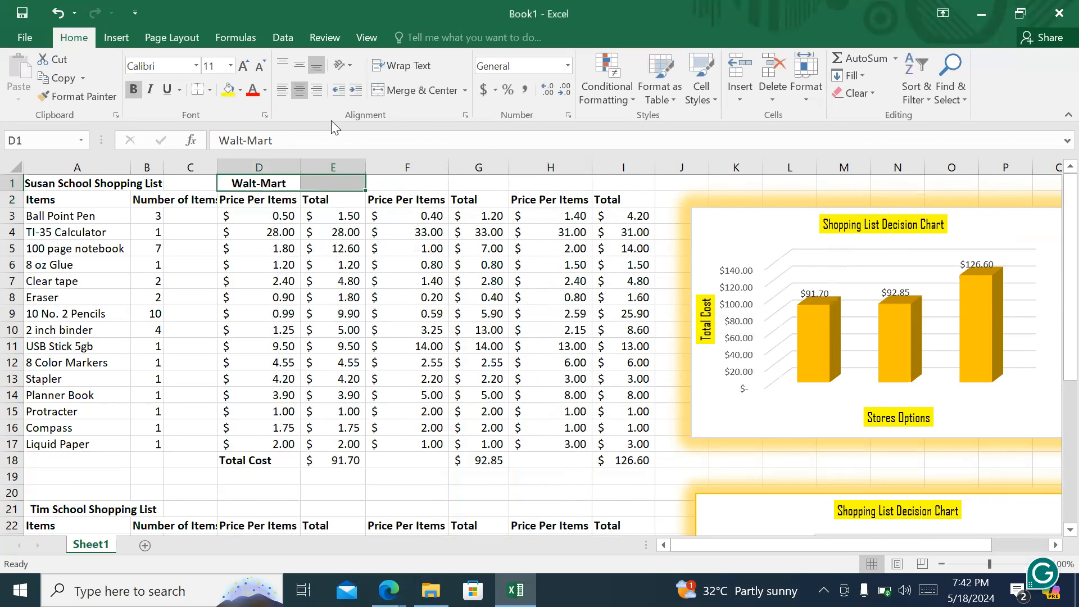
pyautogui.click(419, 90)
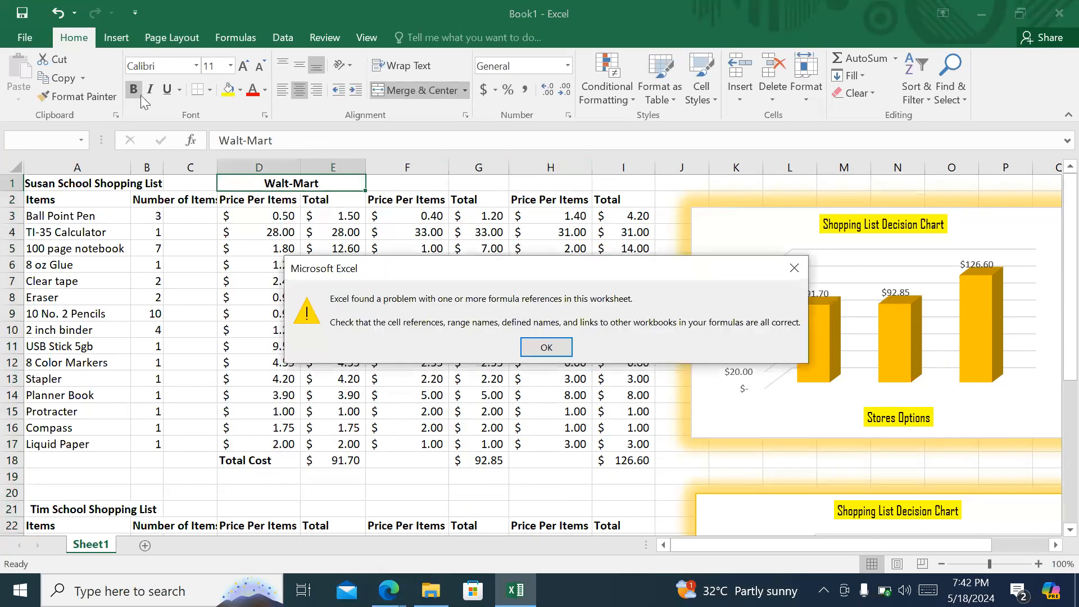
pyautogui.click(546, 348)
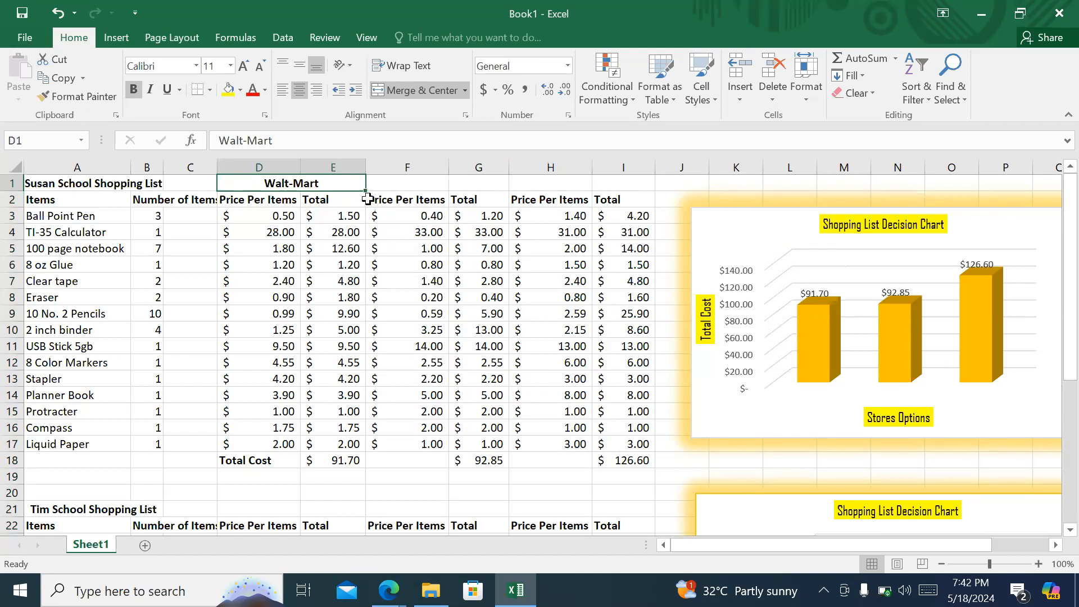
# - Enter the heading Dollar Trap in cell F1 and merge and center it across F1:G1, dismissing the formula reference warnings
pyautogui.click(428, 179)
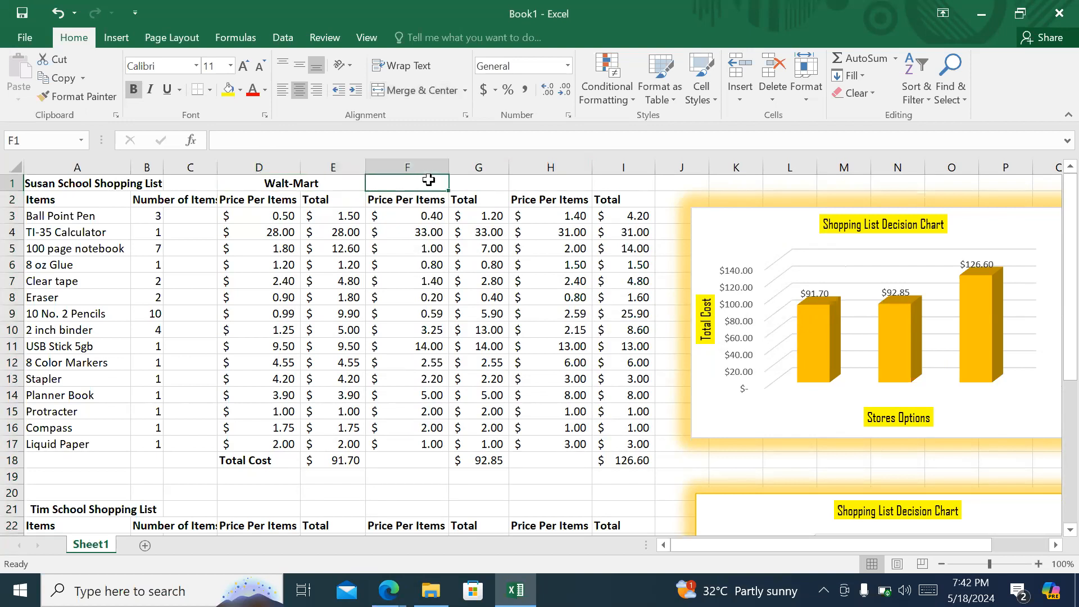
pyautogui.write('Dollar')
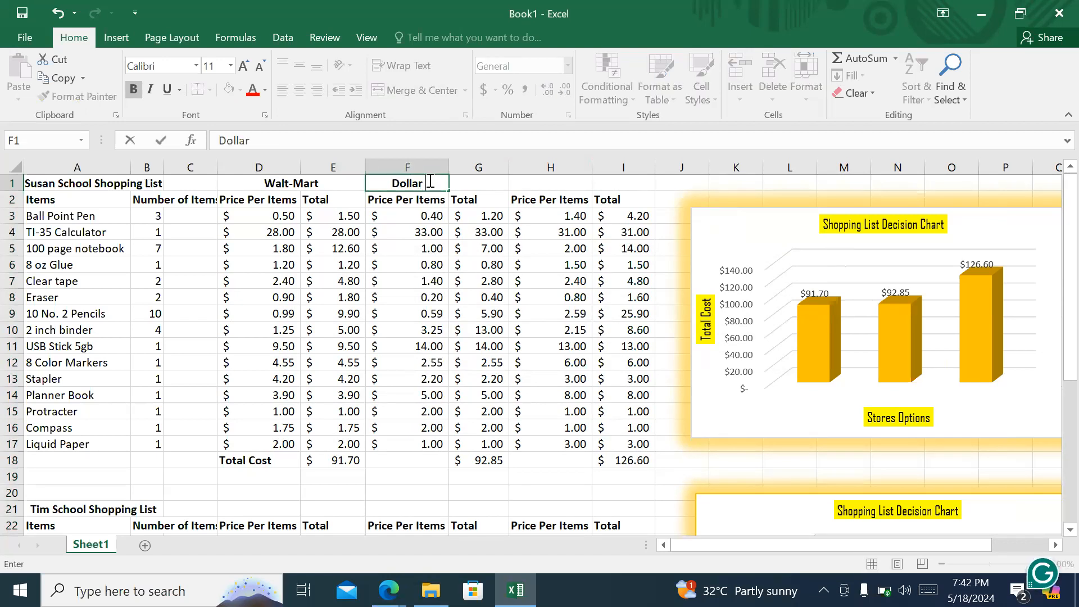
pyautogui.write(' Trap')
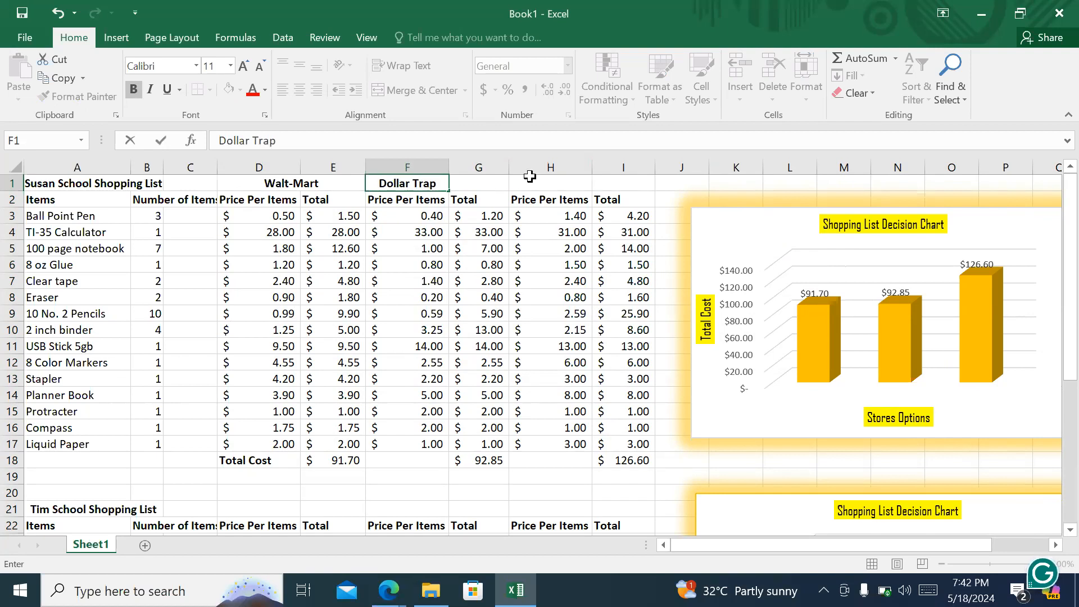
pyautogui.click(546, 167)
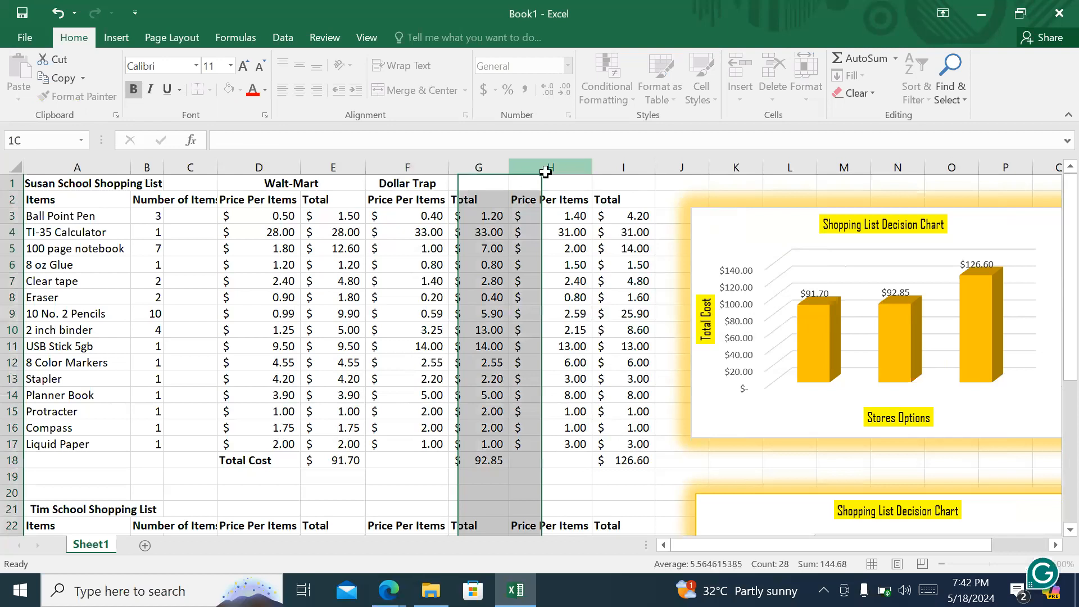
pyautogui.click(539, 345)
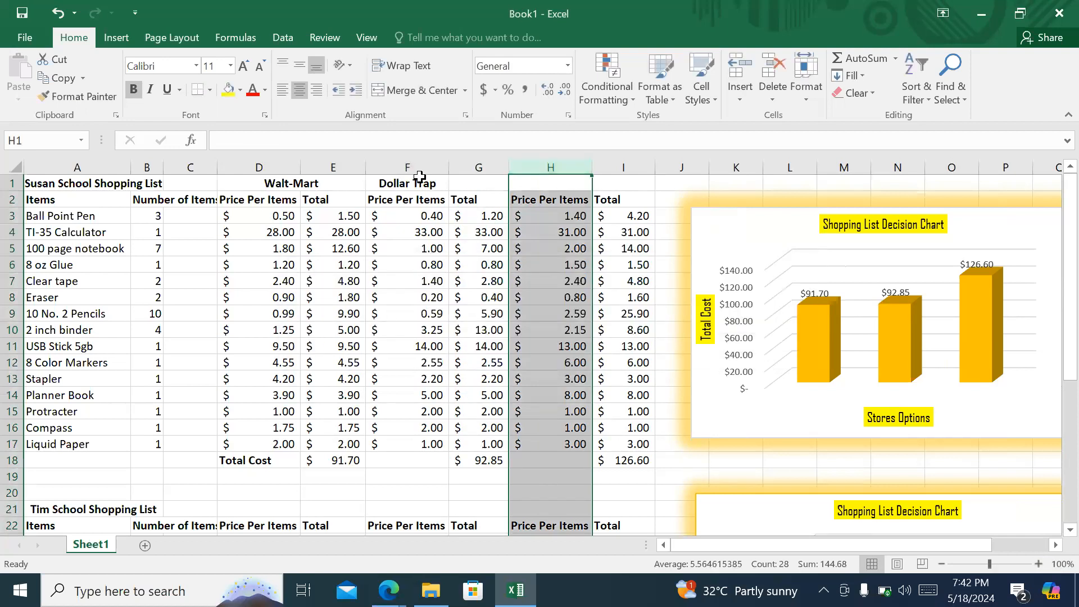
pyautogui.moveTo(420, 177); pyautogui.dragTo(466, 183)
pyautogui.click(418, 90)
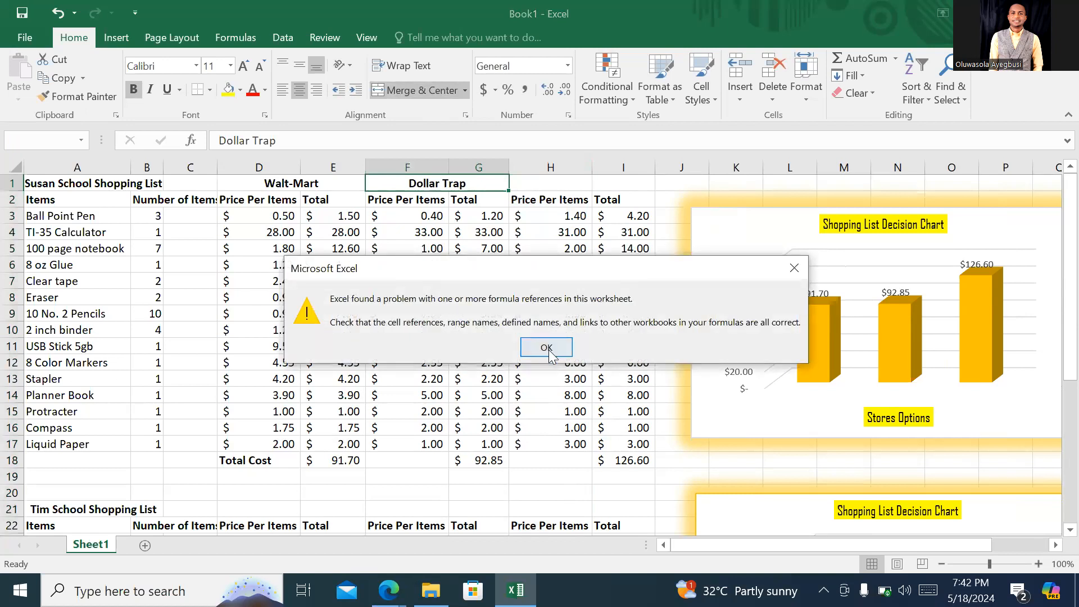
pyautogui.click(549, 344)
# - Enter the heading Office Repo in cell H1 and merge and center it across H1:I1, dismissing the formula reference warnings
pyautogui.click(587, 181)
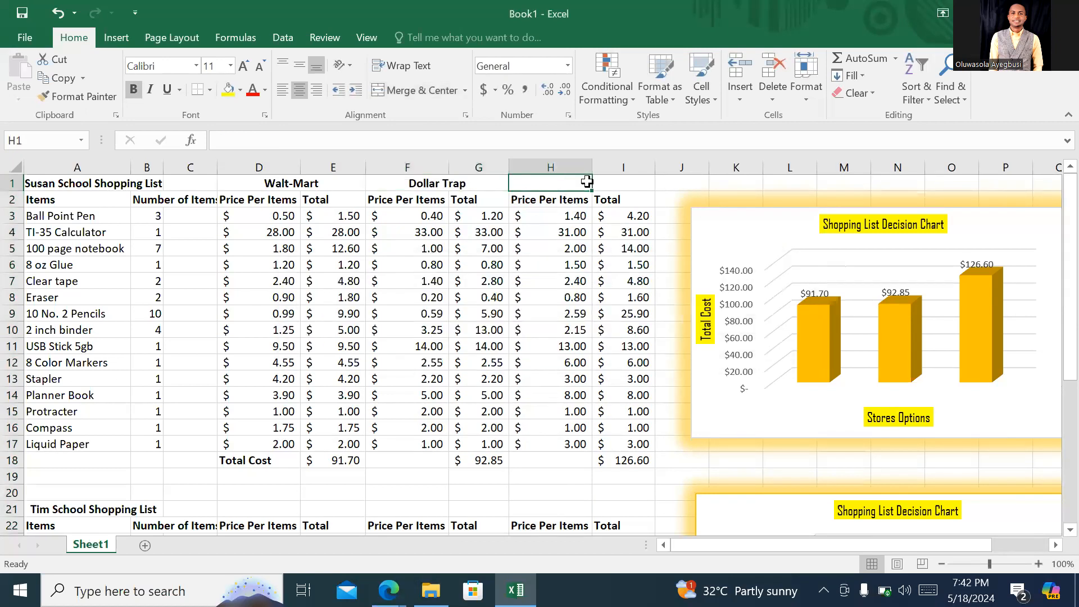
pyautogui.write('Of')
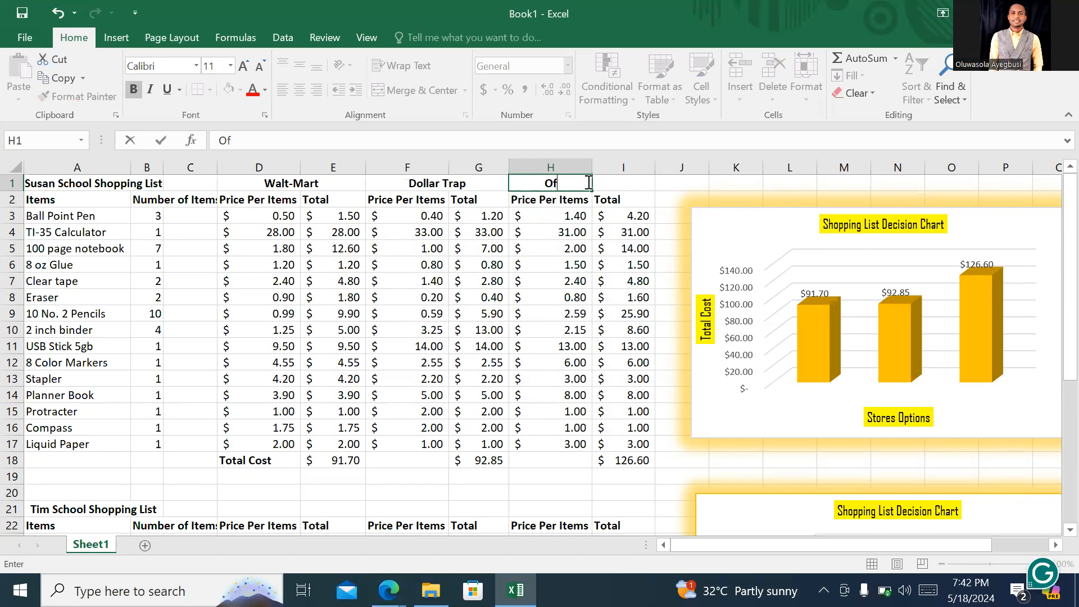
pyautogui.write('fice Repo')
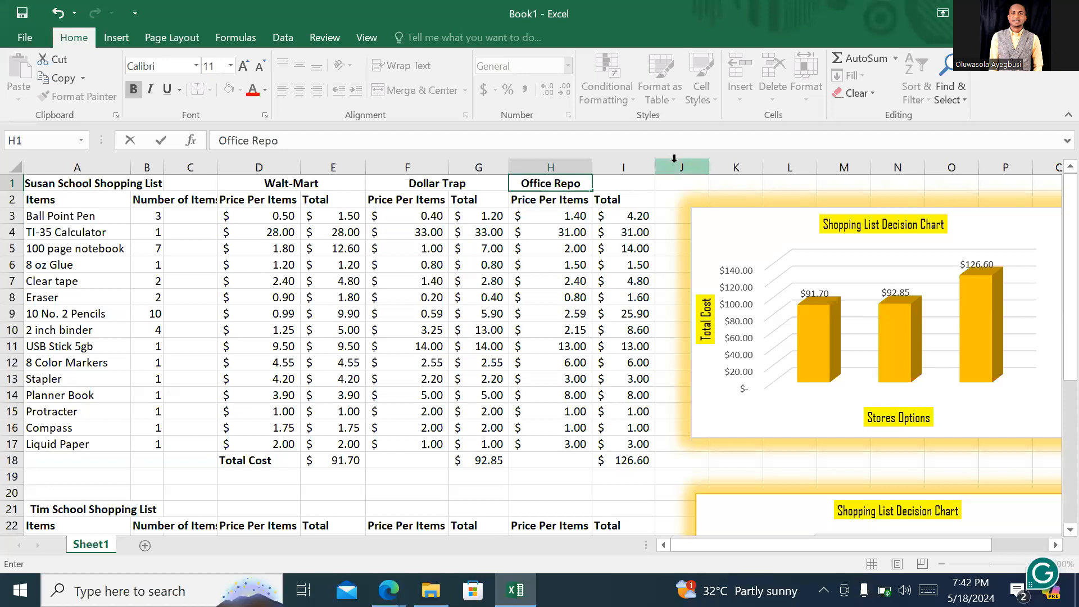
pyautogui.click(674, 182)
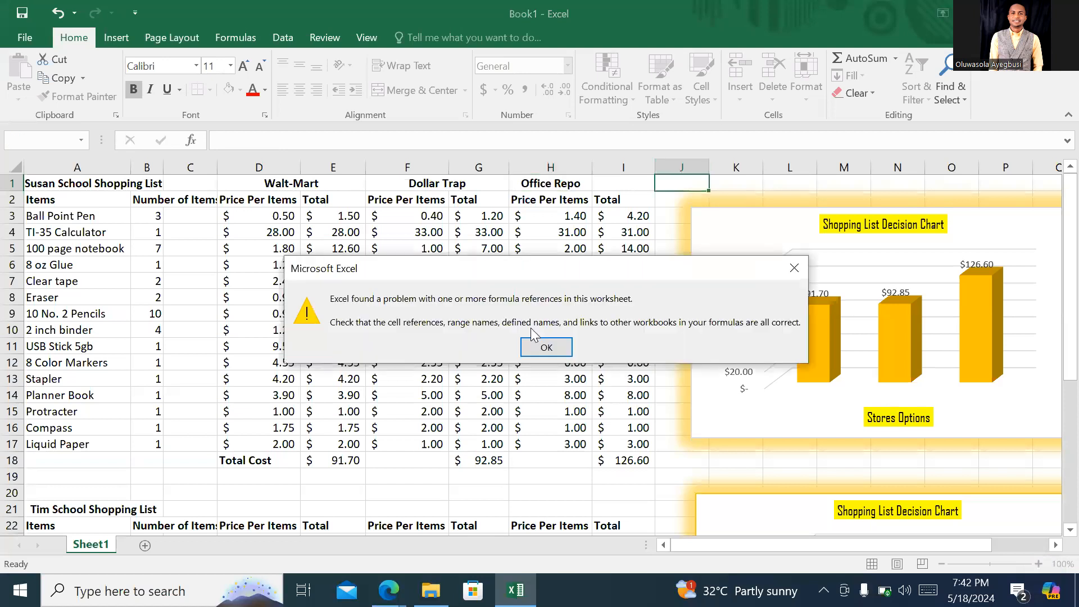
pyautogui.click(534, 348)
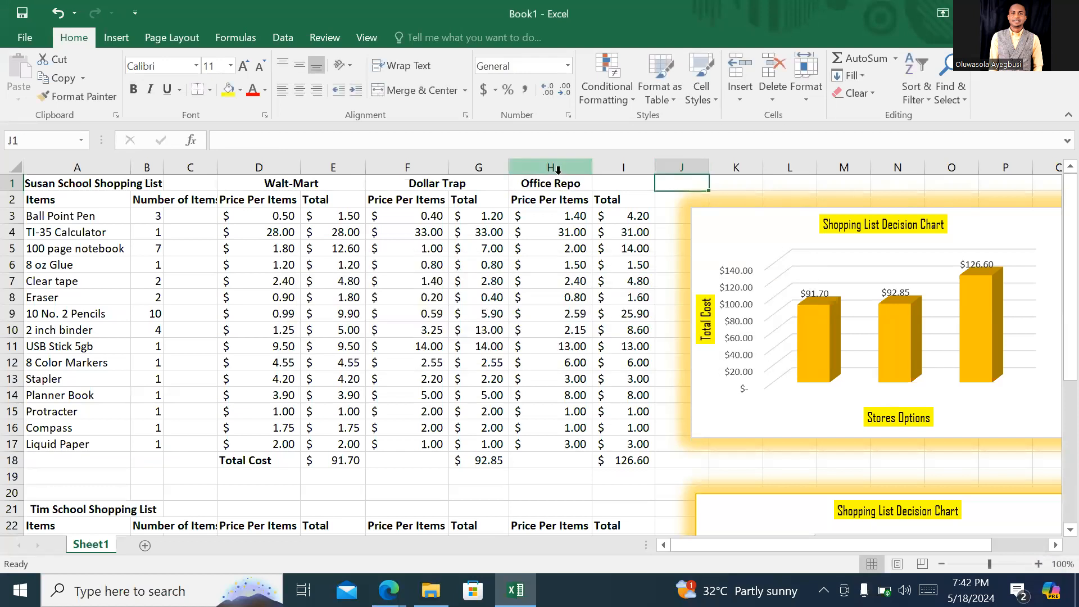
pyautogui.moveTo(556, 183); pyautogui.dragTo(594, 182)
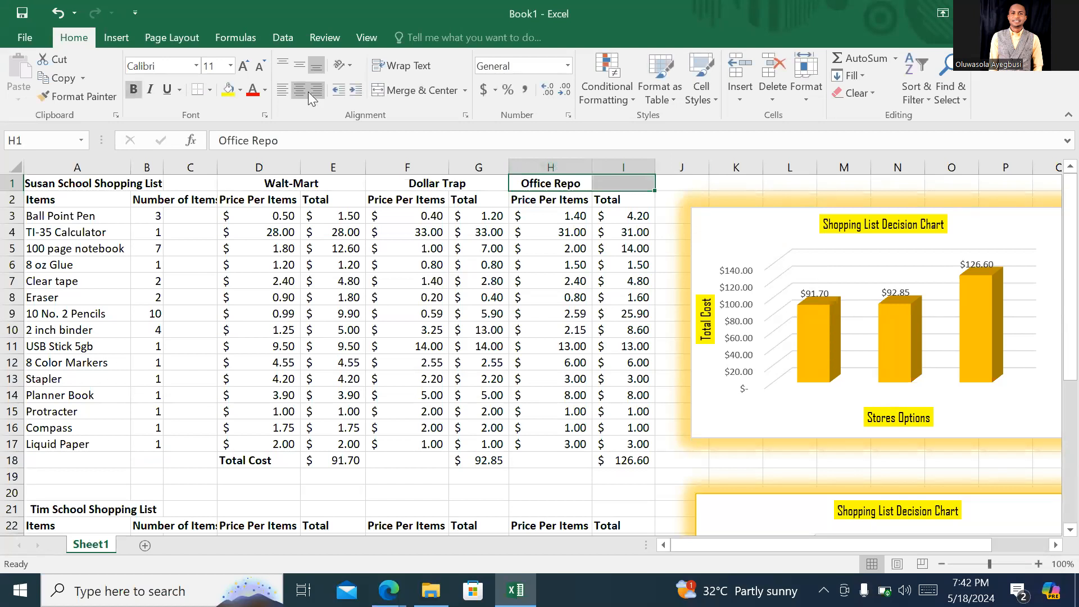
pyautogui.click(379, 97)
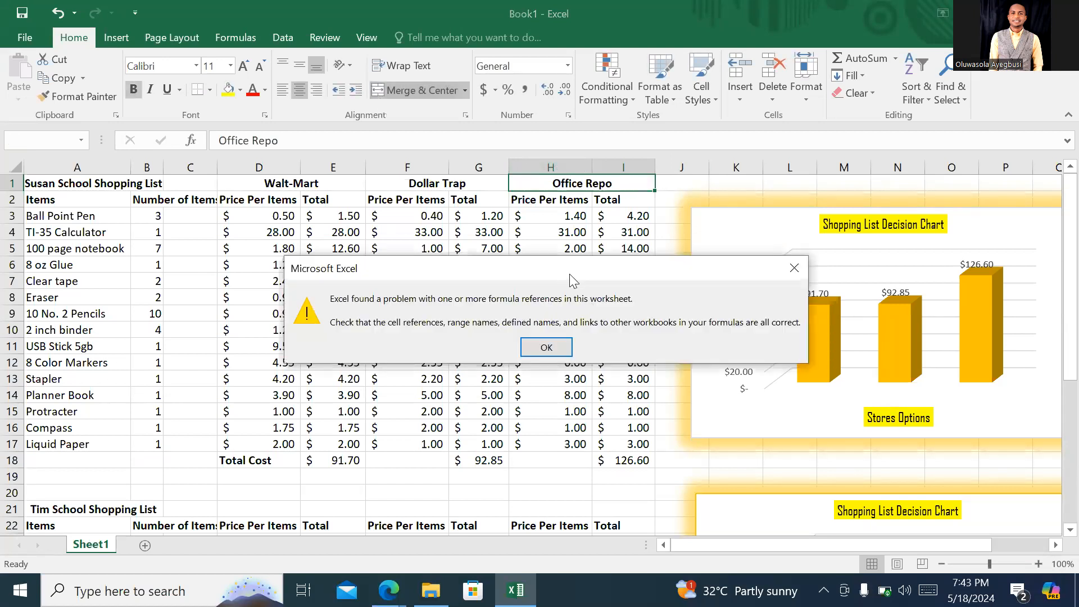
pyautogui.click(545, 348)
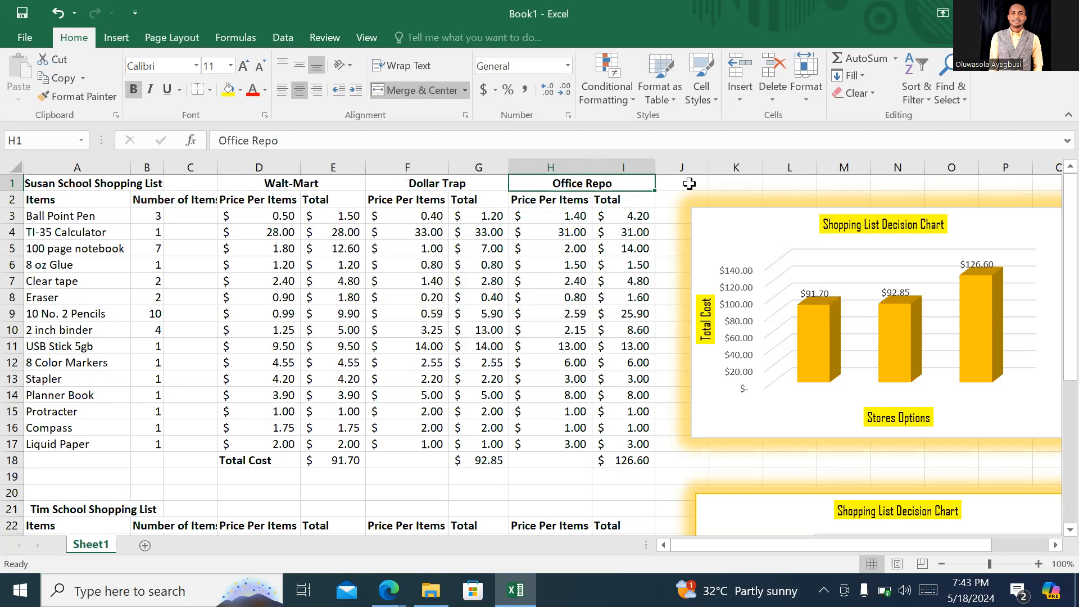
pyautogui.click(689, 183)
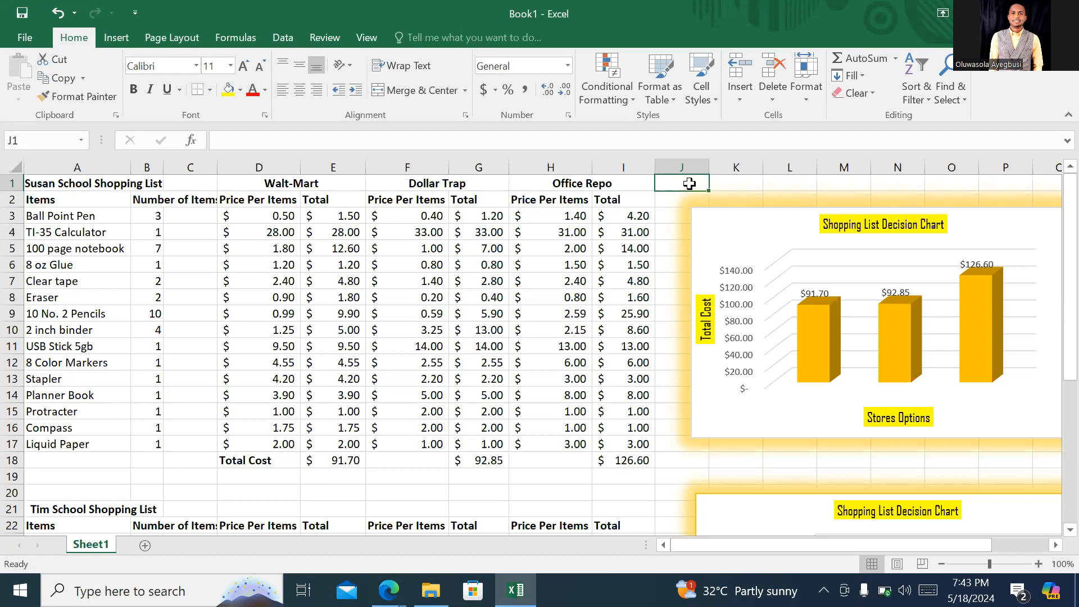
# - Switch to the Zoom meeting window in Edge and dismiss the meeting recording notice
pyautogui.moveTo(382, 594)
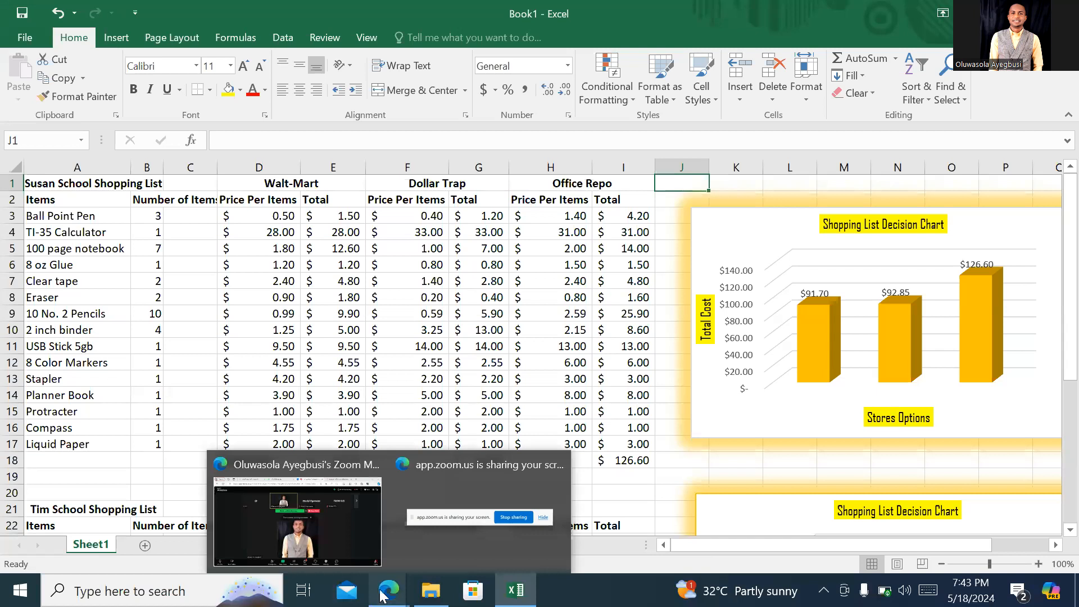
pyautogui.click(297, 521)
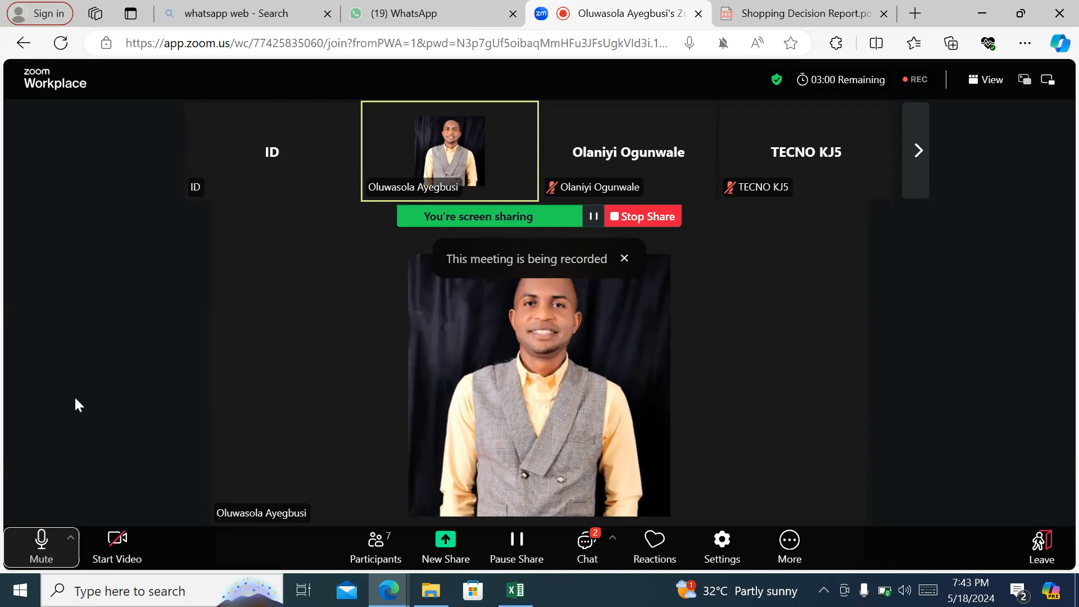
pyautogui.click(626, 259)
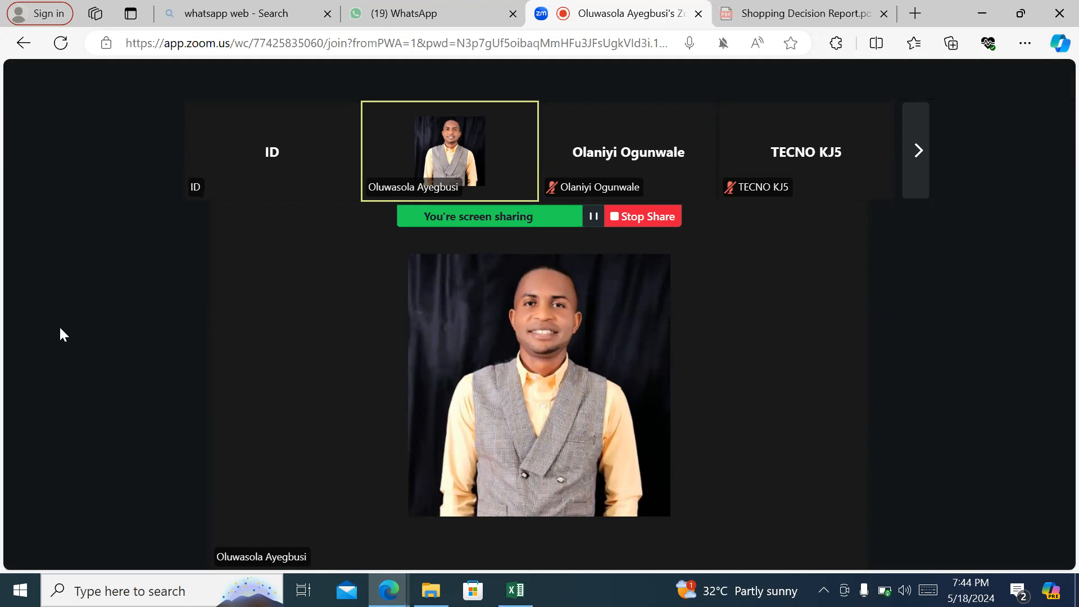
pyautogui.moveTo(207, 447)
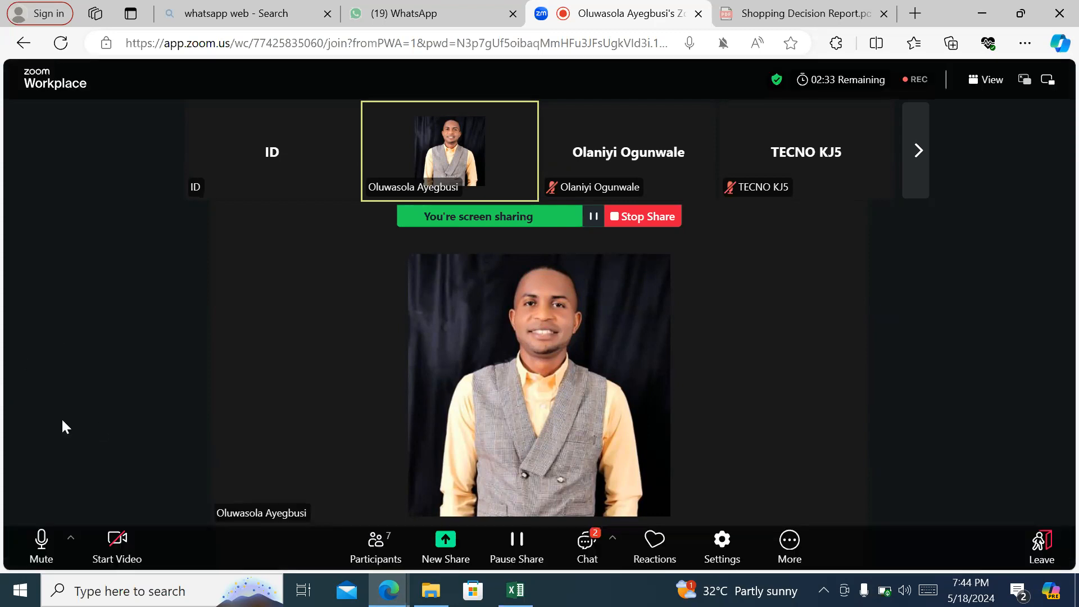